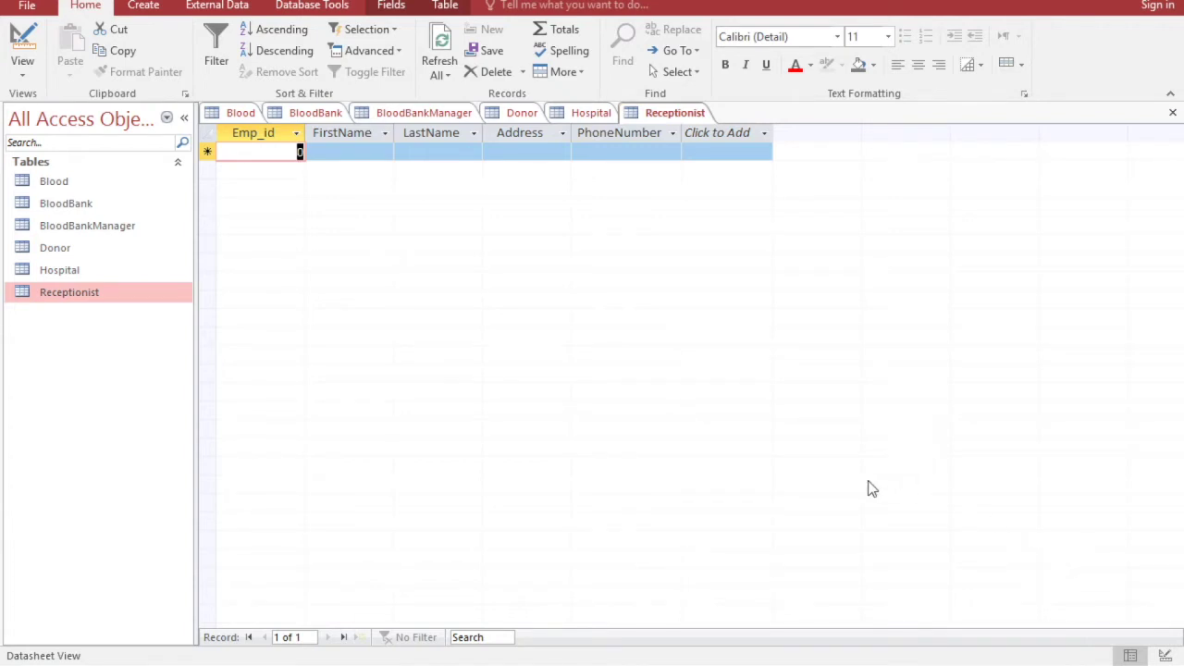
- Add a Number field named D_id to the Blood table
{"action": "double_click", "coordinate": [77, 180]}
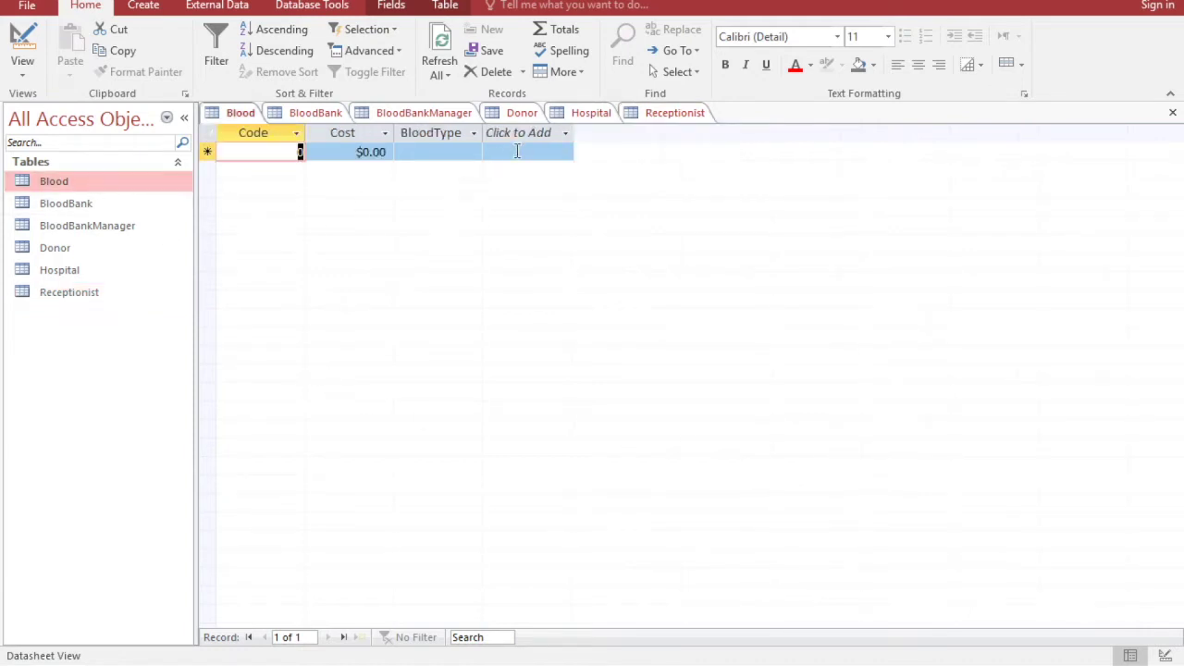
{"action": "left_click", "coordinate": [563, 133]}
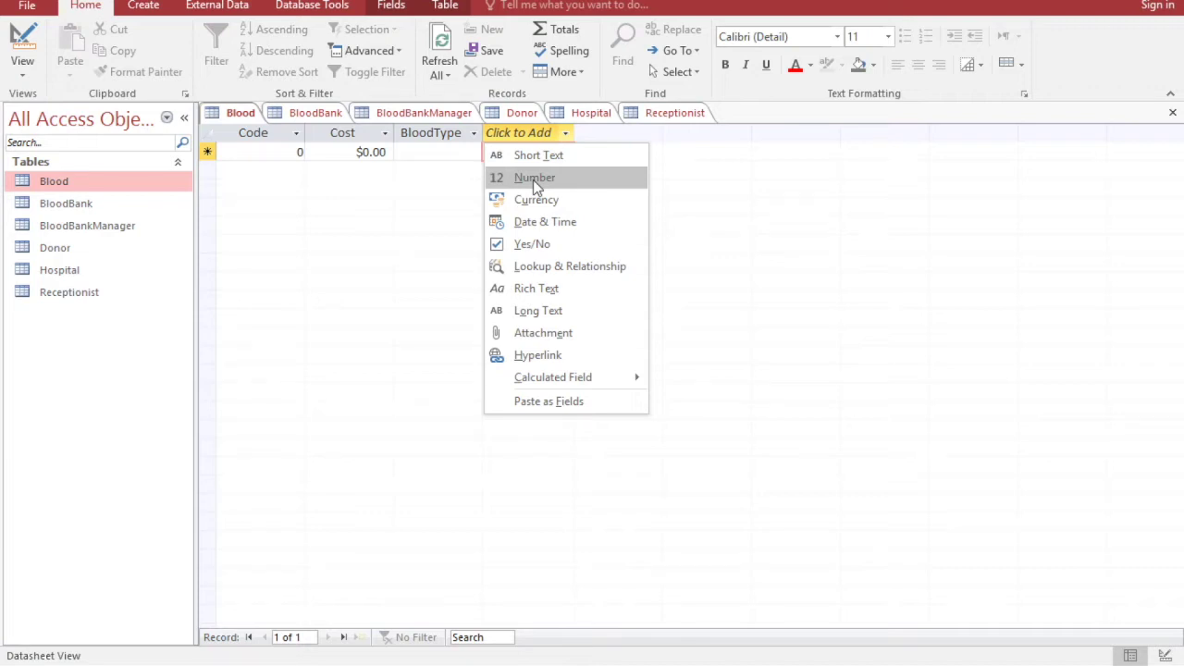
{"action": "left_click", "coordinate": [533, 178]}
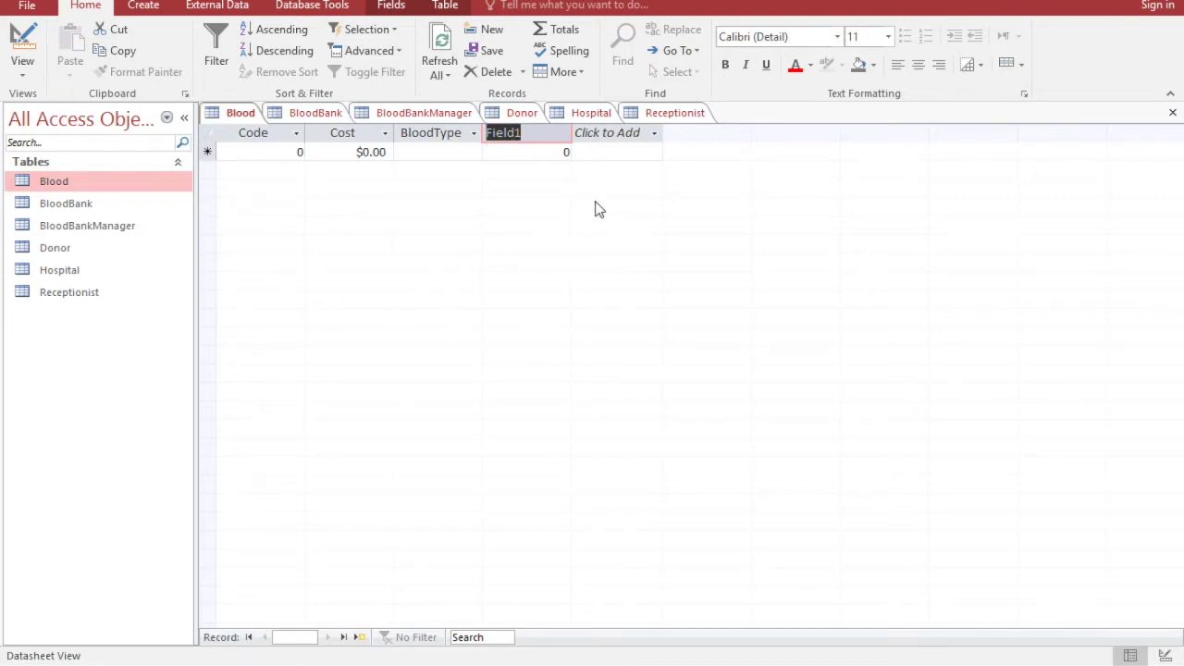
{"action": "type", "text": "D_id"}
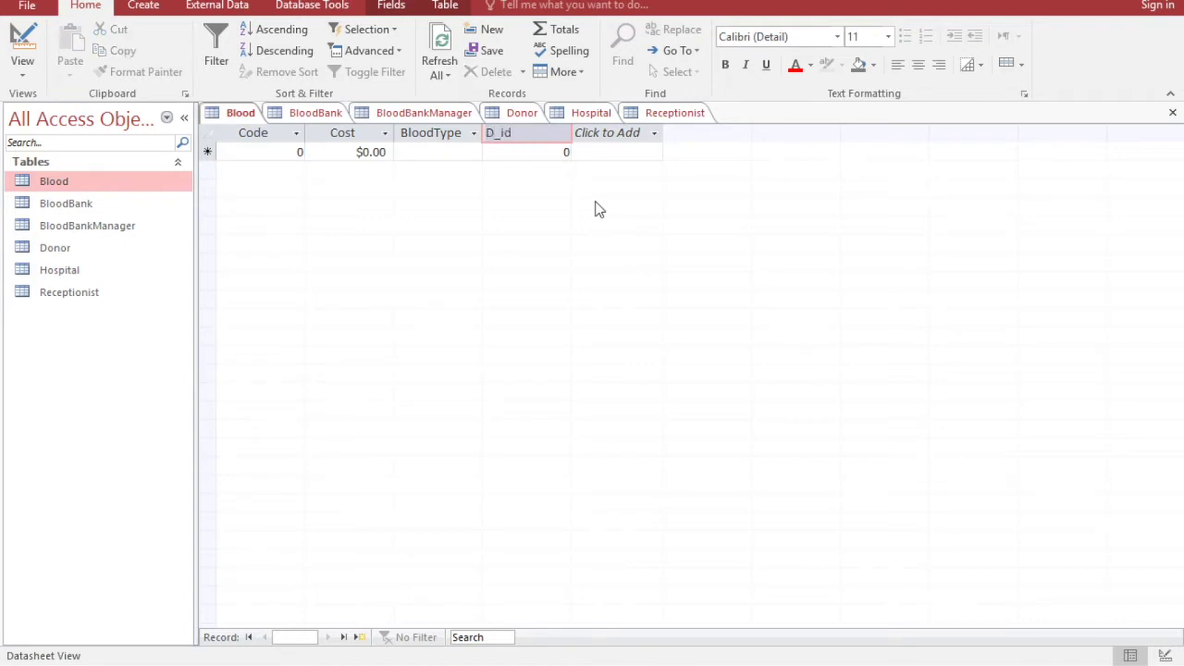
{"action": "key", "text": "Return"}
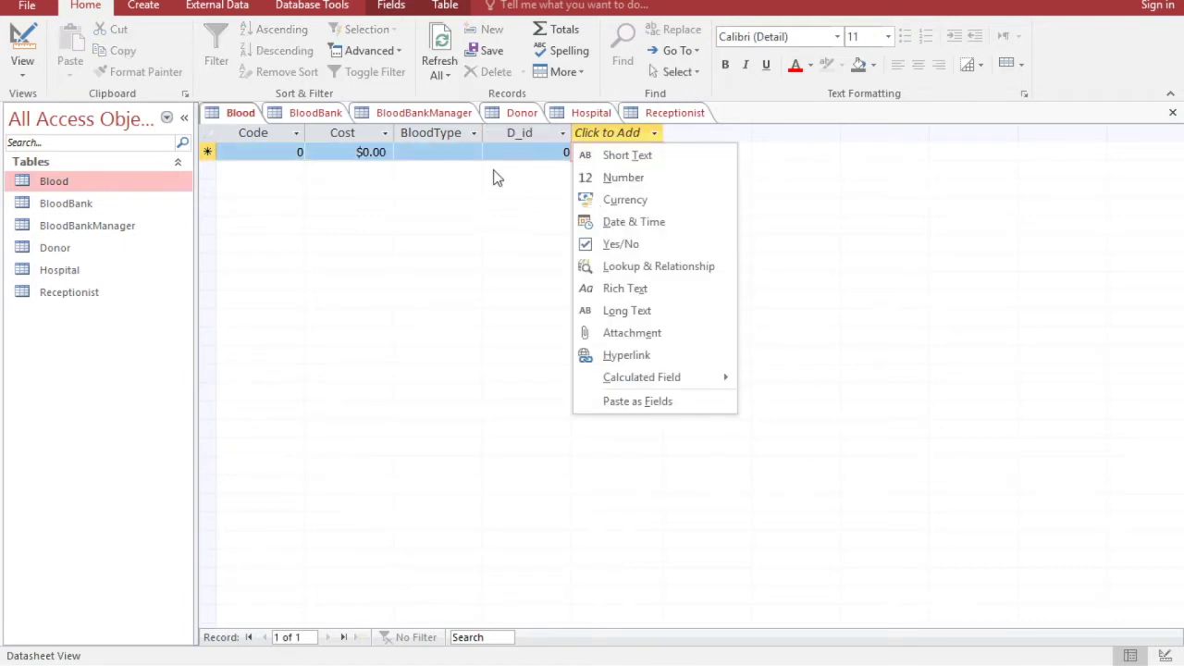
{"action": "key", "text": "Escape"}
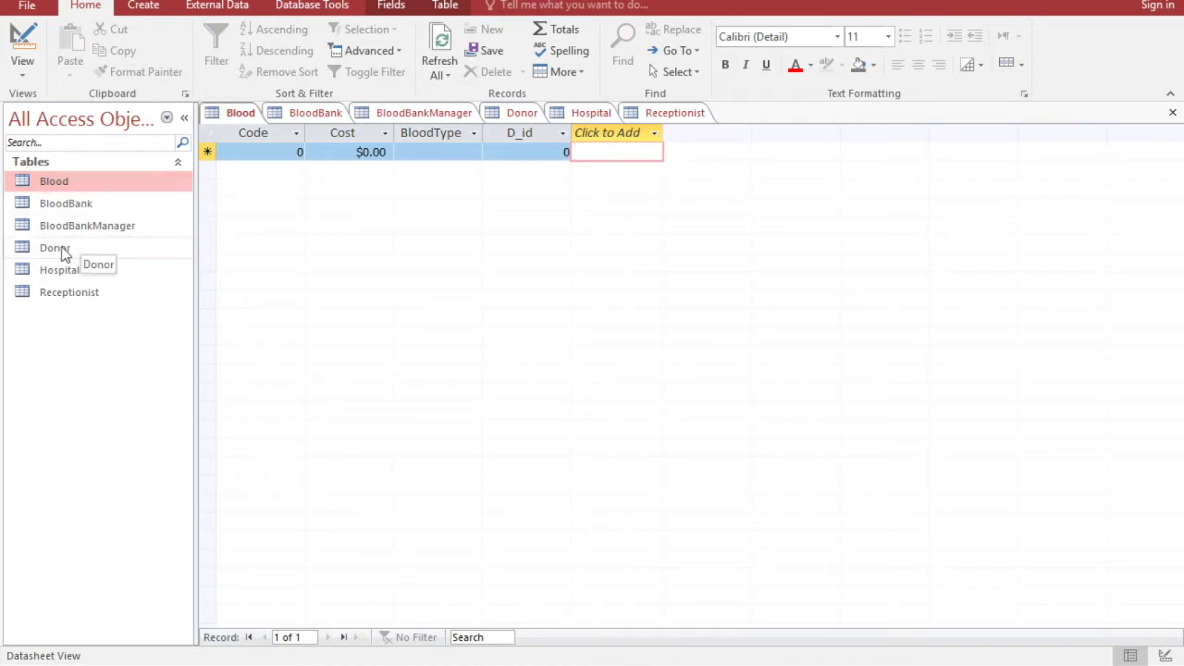
{"action": "left_click", "coordinate": [520, 135]}
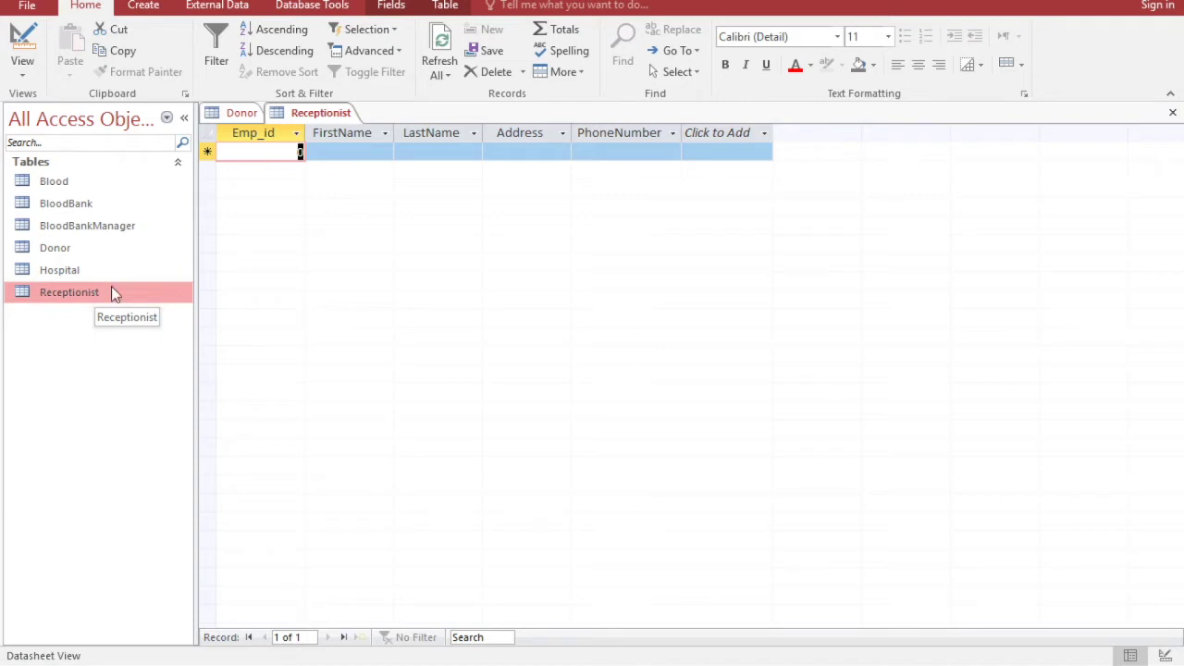
- Add a Number field named Emp_id to the Donor table, following PhoneNumber
{"action": "double_click", "coordinate": [78, 252]}
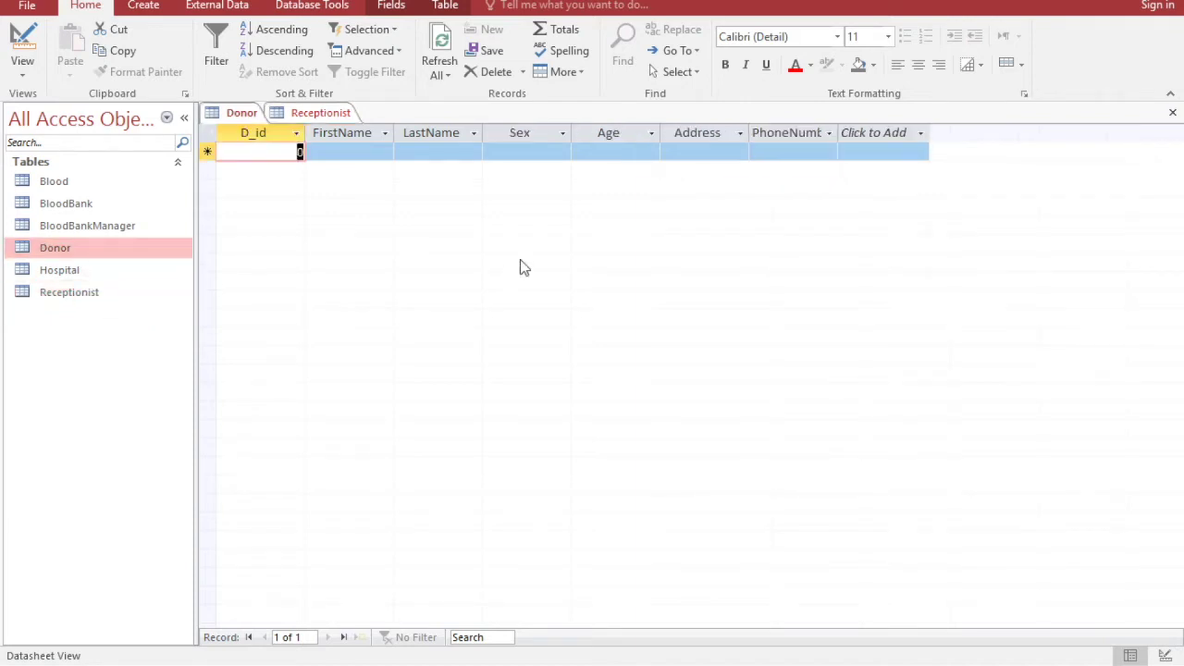
{"action": "left_click", "coordinate": [922, 133]}
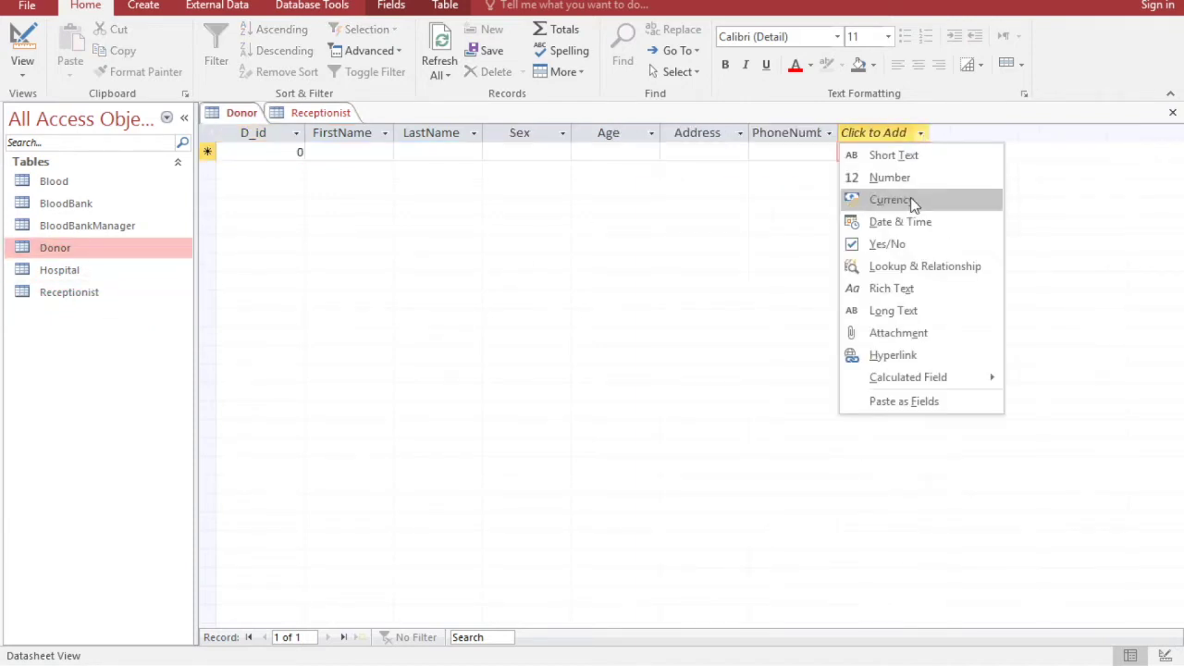
{"action": "left_click", "coordinate": [911, 176]}
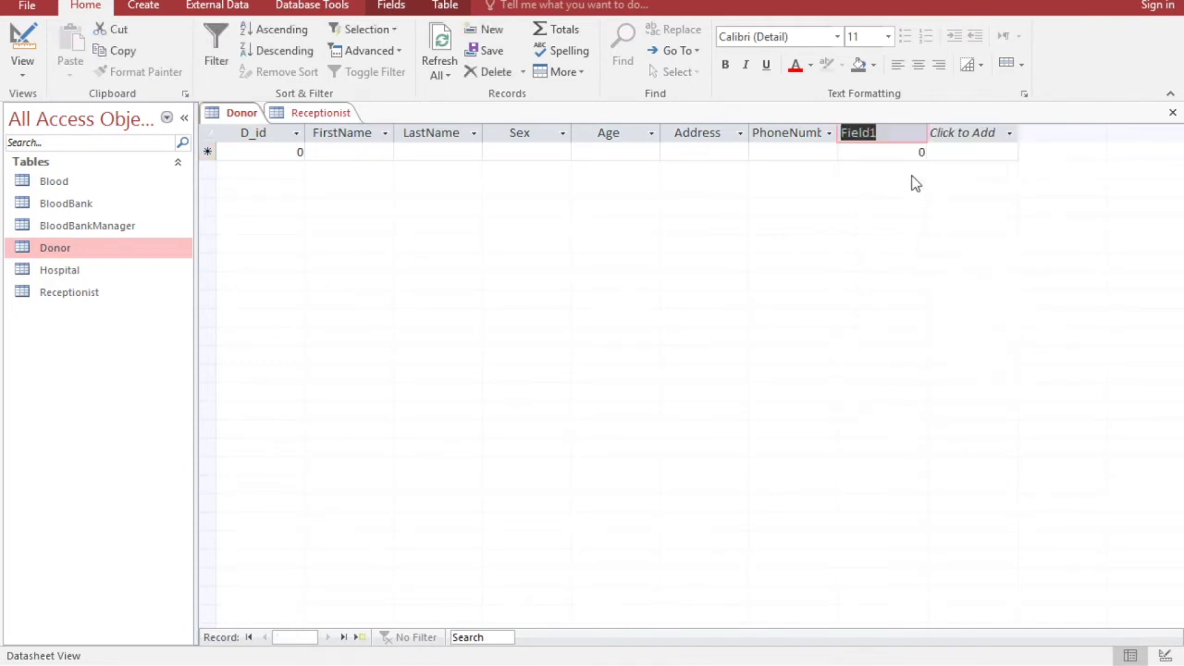
{"action": "type", "text": "Em"}
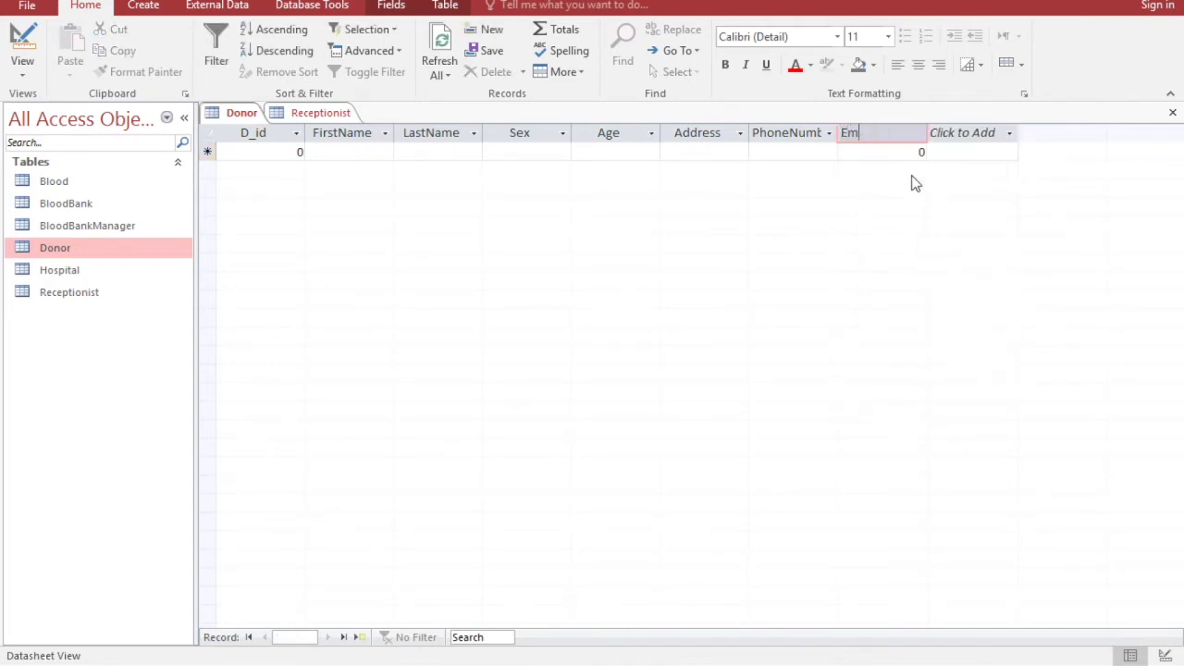
{"action": "type", "text": "p_id"}
{"action": "key", "text": "Tab"}
{"action": "key", "text": "Escape"}
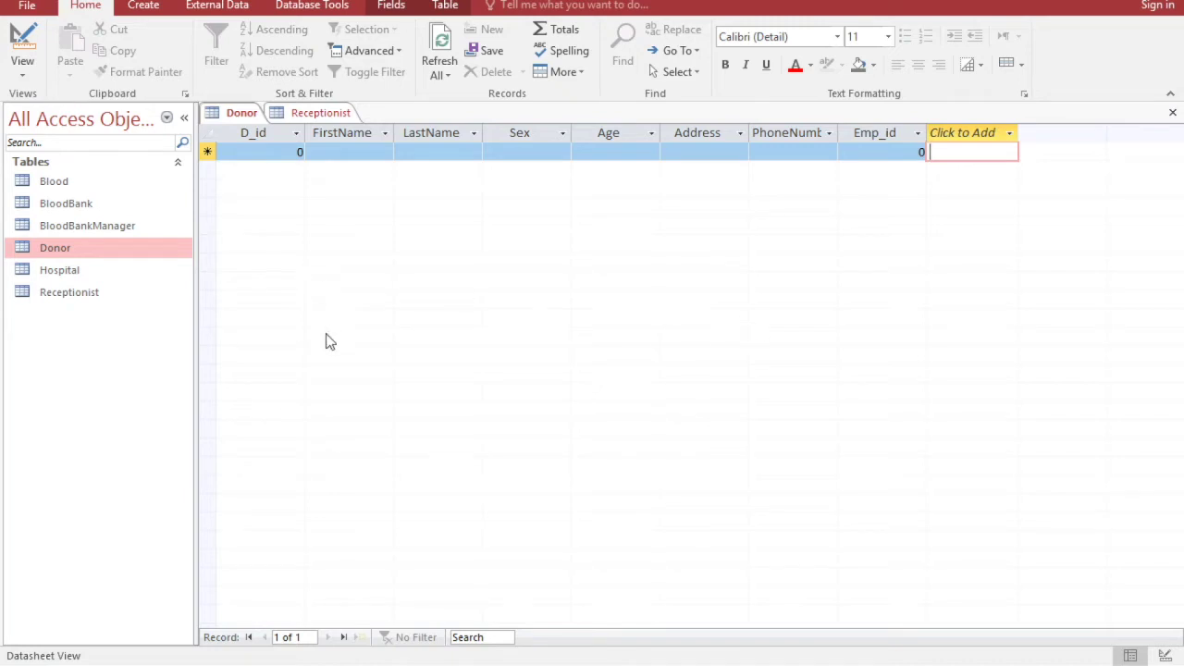
- Add a Number field named Blood_id to the Receptionist table, following PhoneNumber
{"action": "double_click", "coordinate": [115, 293]}
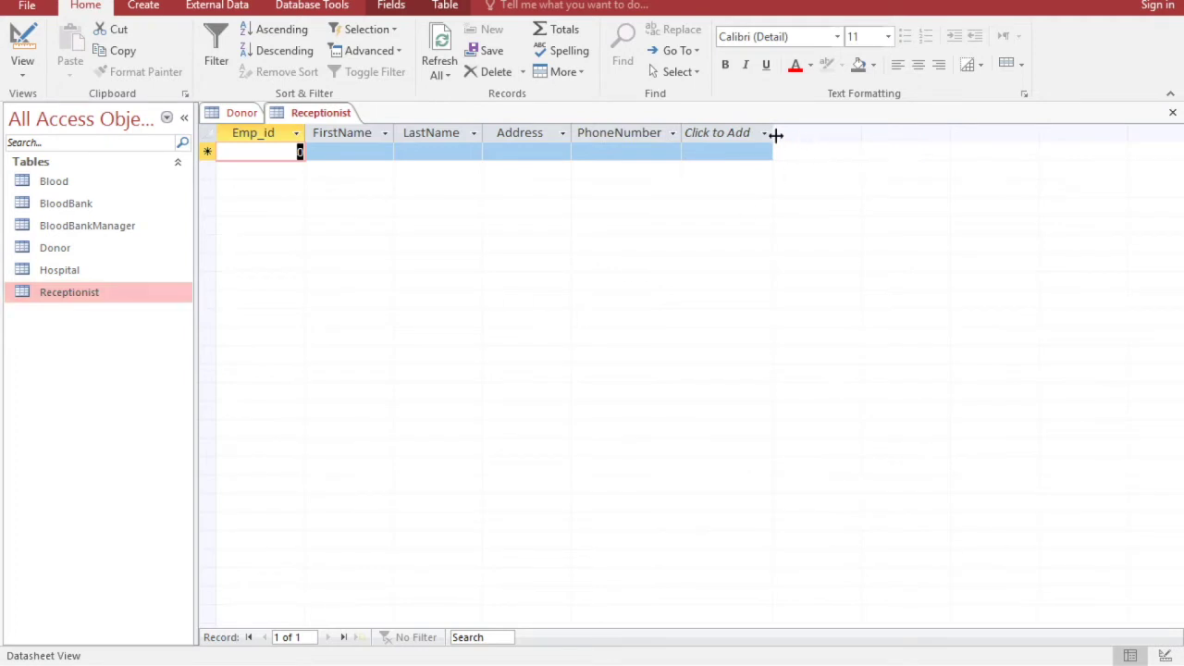
{"action": "left_click", "coordinate": [765, 136]}
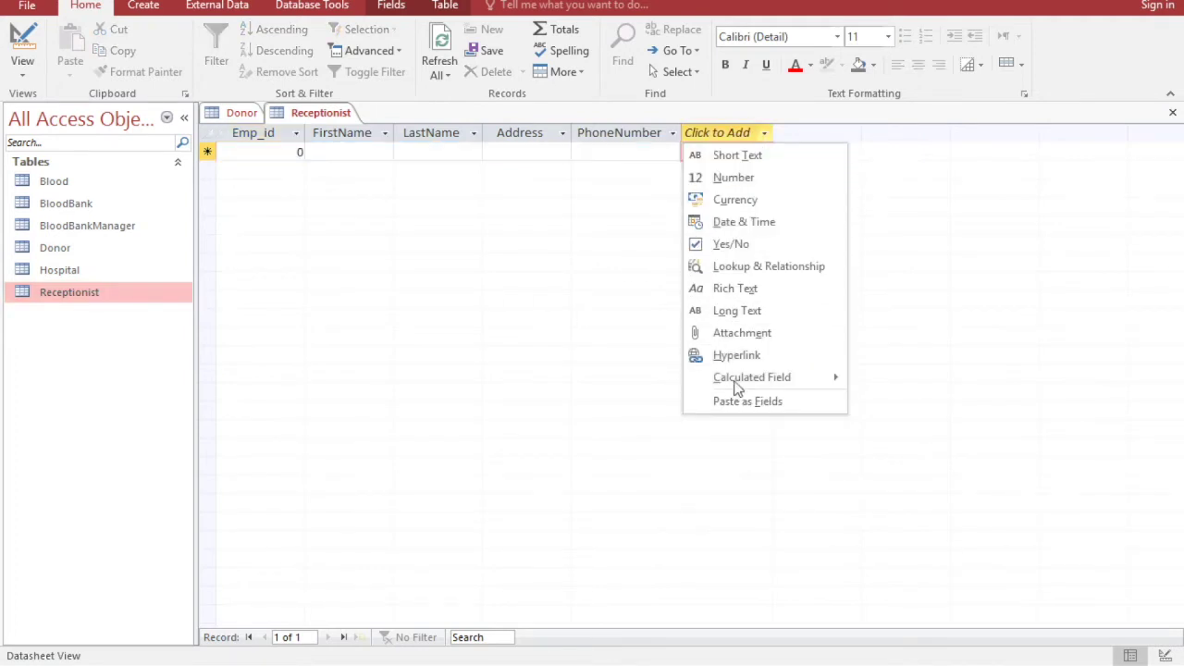
{"action": "left_click", "coordinate": [731, 176]}
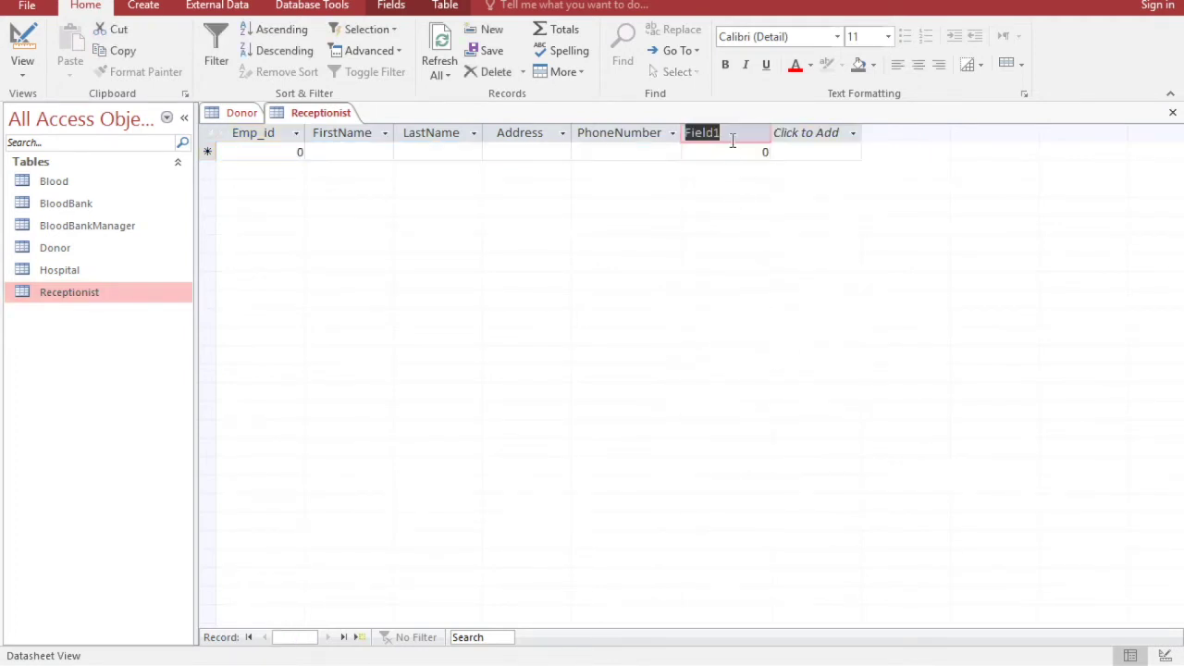
{"action": "type", "text": "Blodd"}
{"action": "key", "text": "BackSpace"}
{"action": "key", "text": "BackSpace"}
{"action": "key", "text": "BackSpace"}
{"action": "type", "text": "ood_id"}
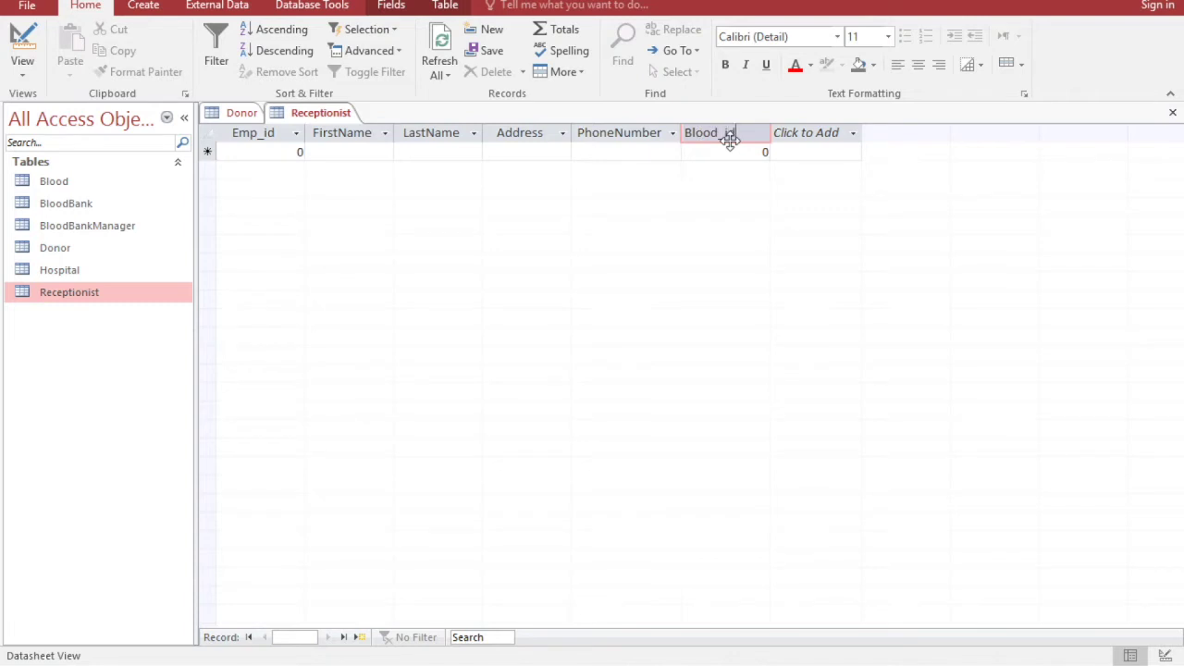
{"action": "key", "text": "Return"}
{"action": "key", "text": "Escape"}
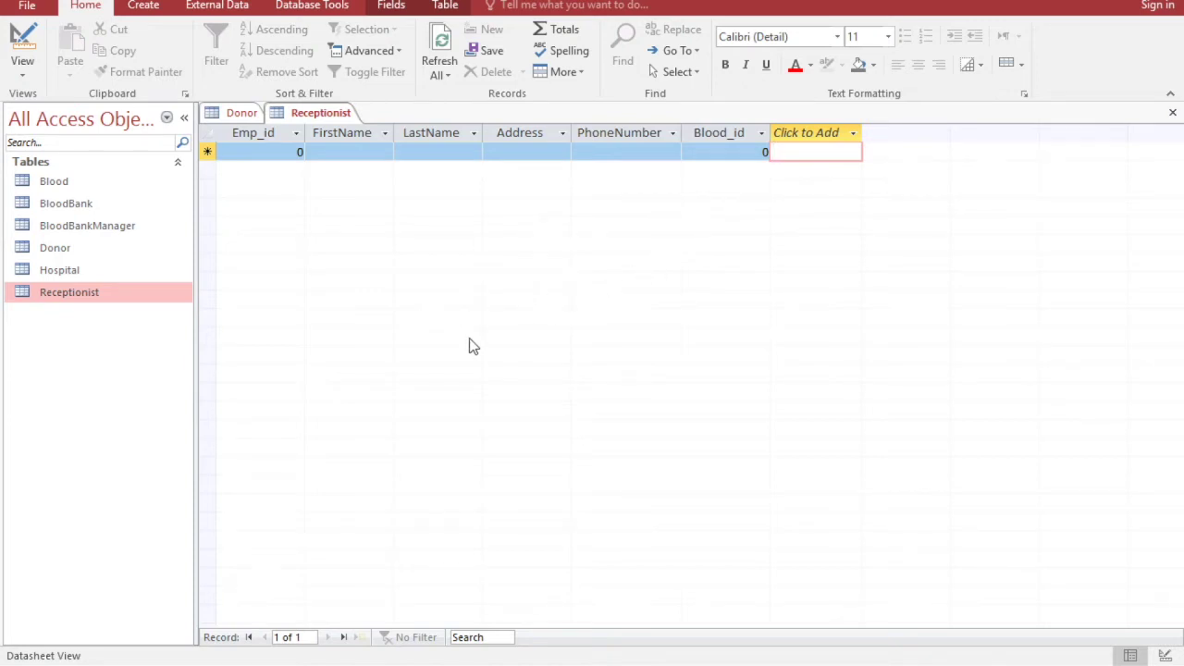
- Add a Number field named BloodBankManager_id to the BloodBank table and widen its column to fit the full name
{"action": "double_click", "coordinate": [67, 205]}
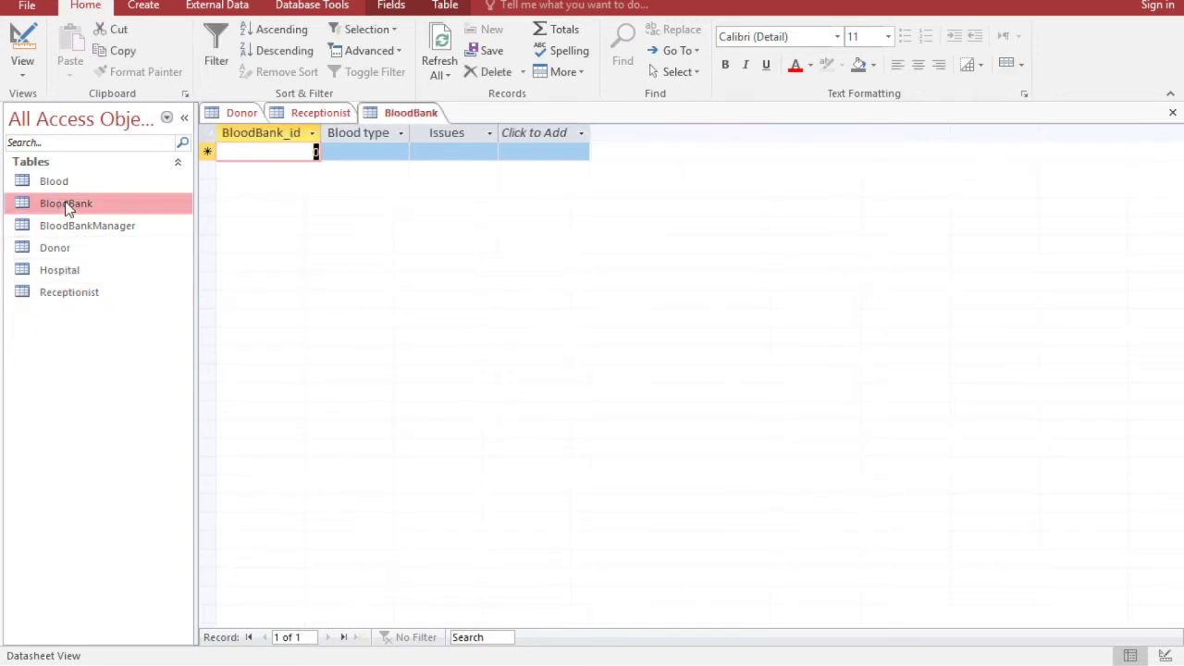
{"action": "left_click", "coordinate": [584, 133]}
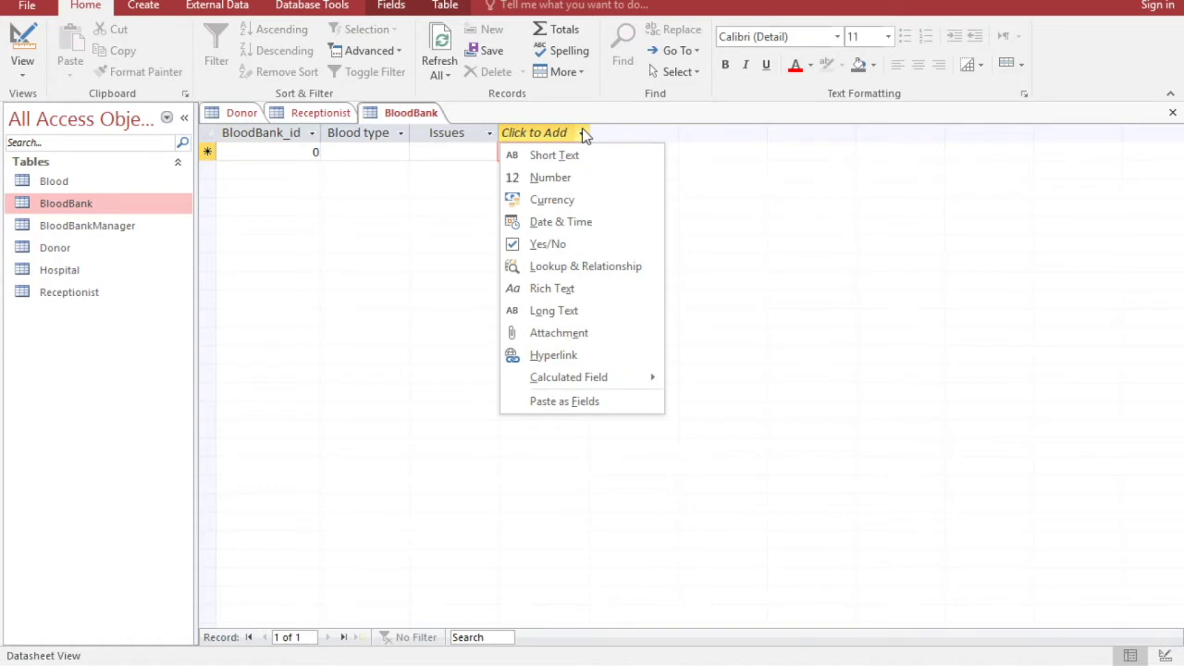
{"action": "left_click", "coordinate": [560, 178]}
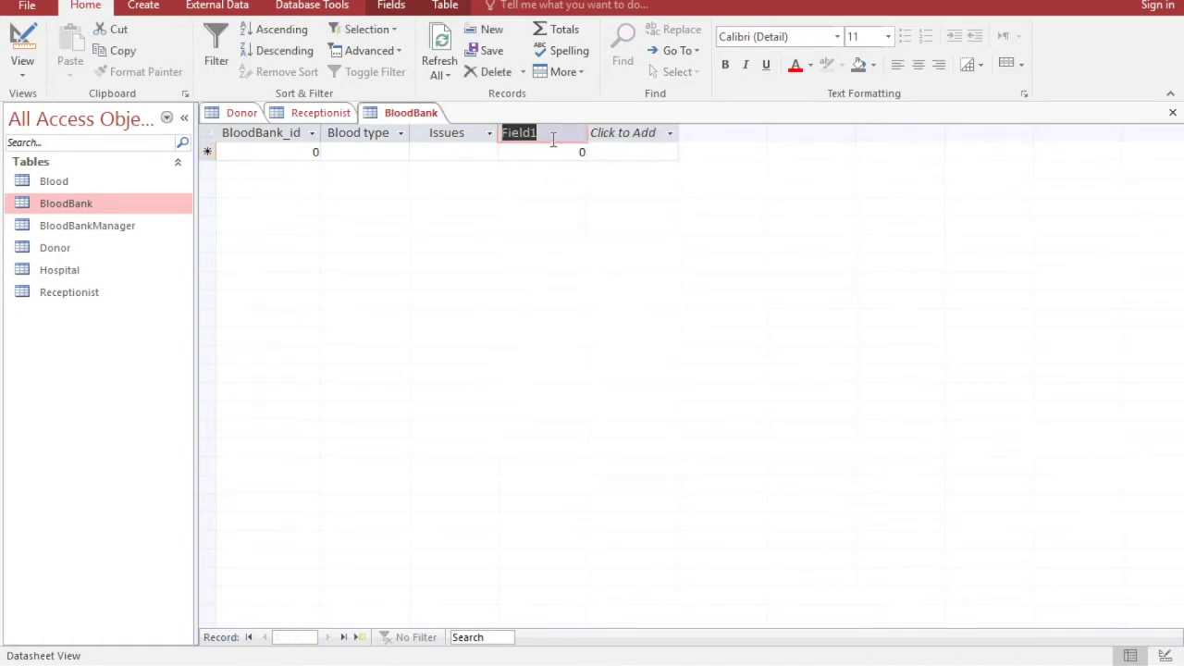
{"action": "type", "text": "Blood"}
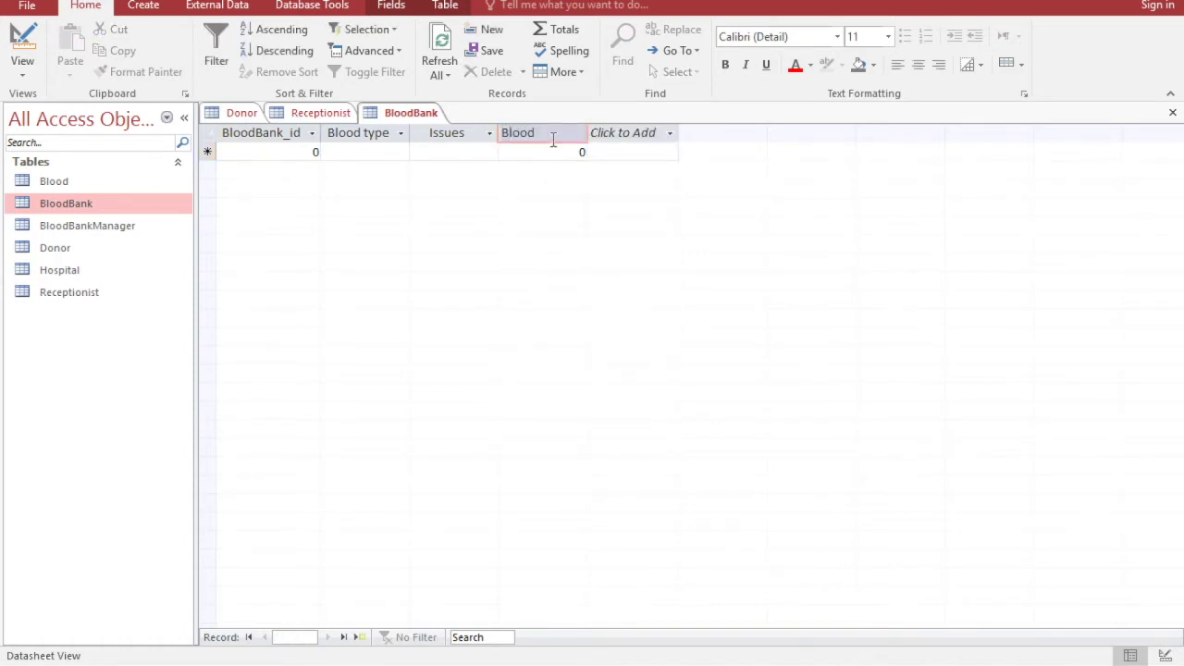
{"action": "type", "text": "Bank"}
{"action": "type", "text": "Manager"}
{"action": "type", "text": "_id"}
{"action": "key", "text": "Return"}
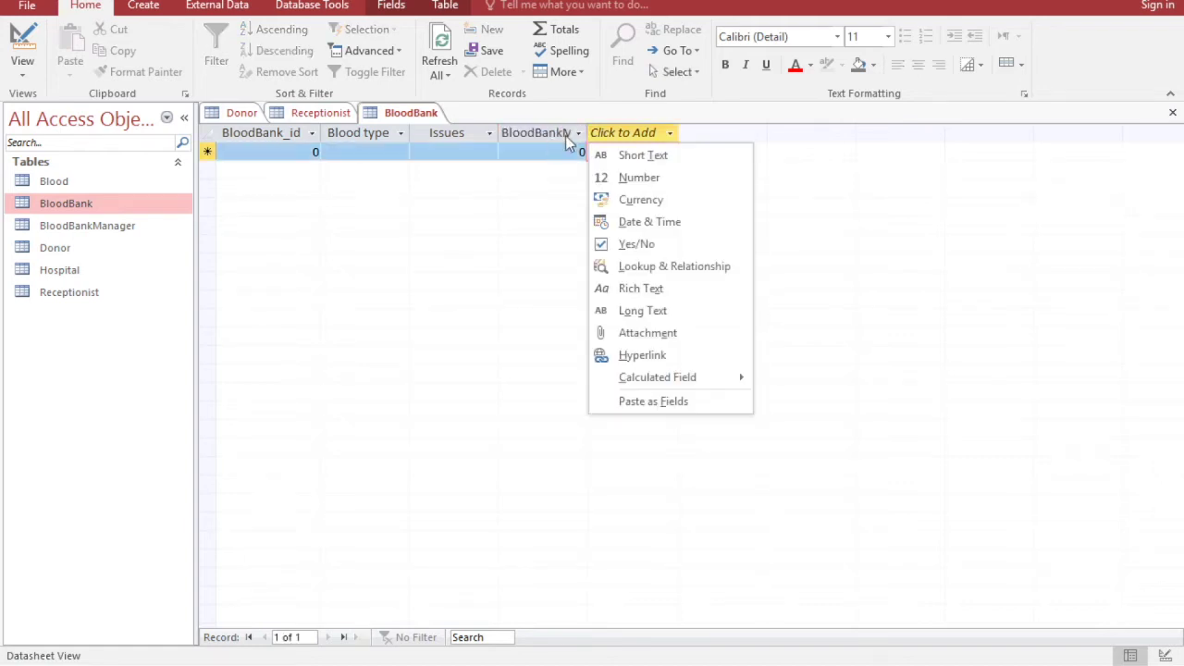
{"action": "left_click", "coordinate": [588, 132]}
{"action": "double_click", "coordinate": [587, 131]}
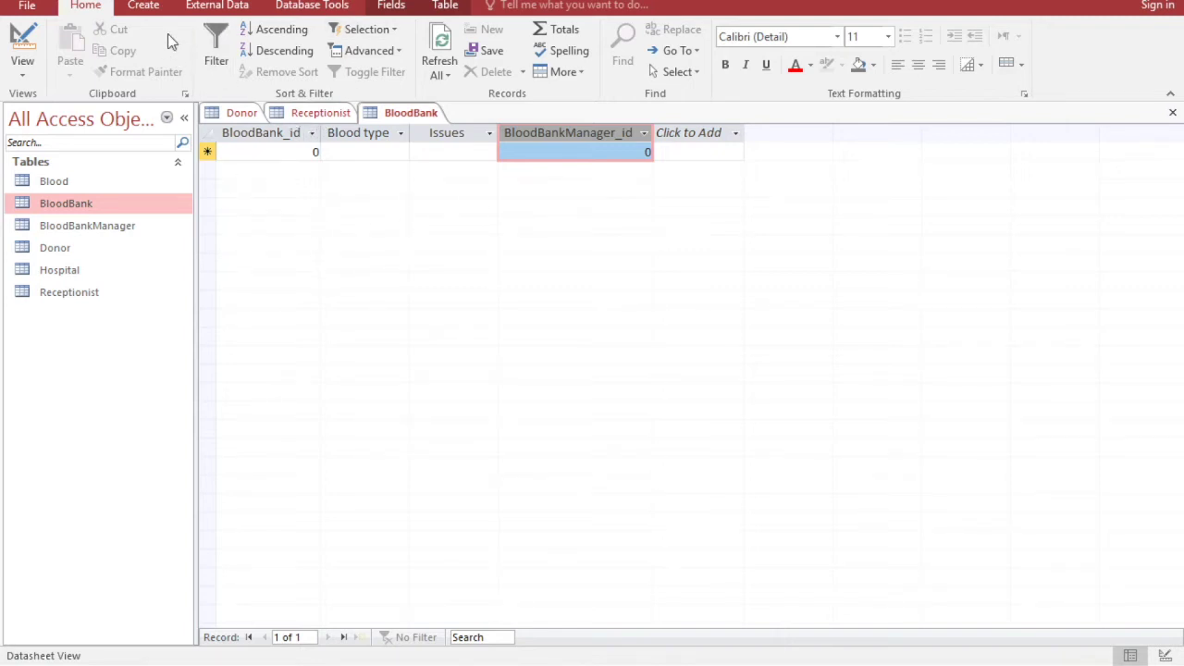
- Create a new table in Design View with a Number field named Hospital_BloodBank_id as the primary key
{"action": "left_click", "coordinate": [144, 7]}
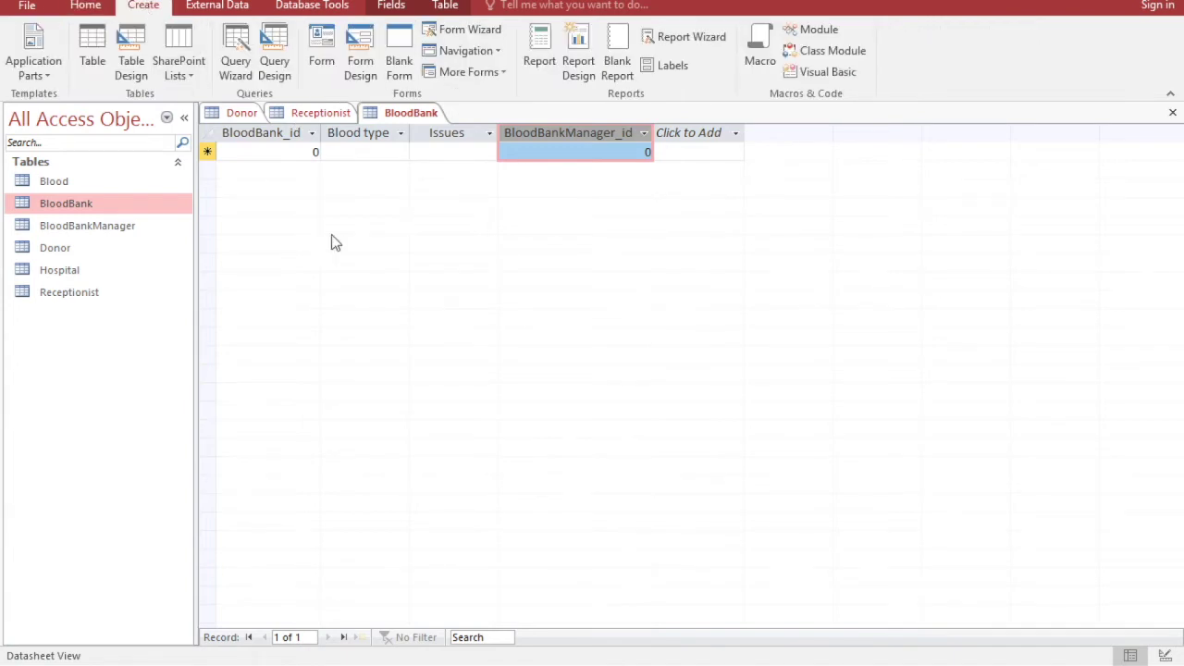
{"action": "left_click", "coordinate": [134, 67]}
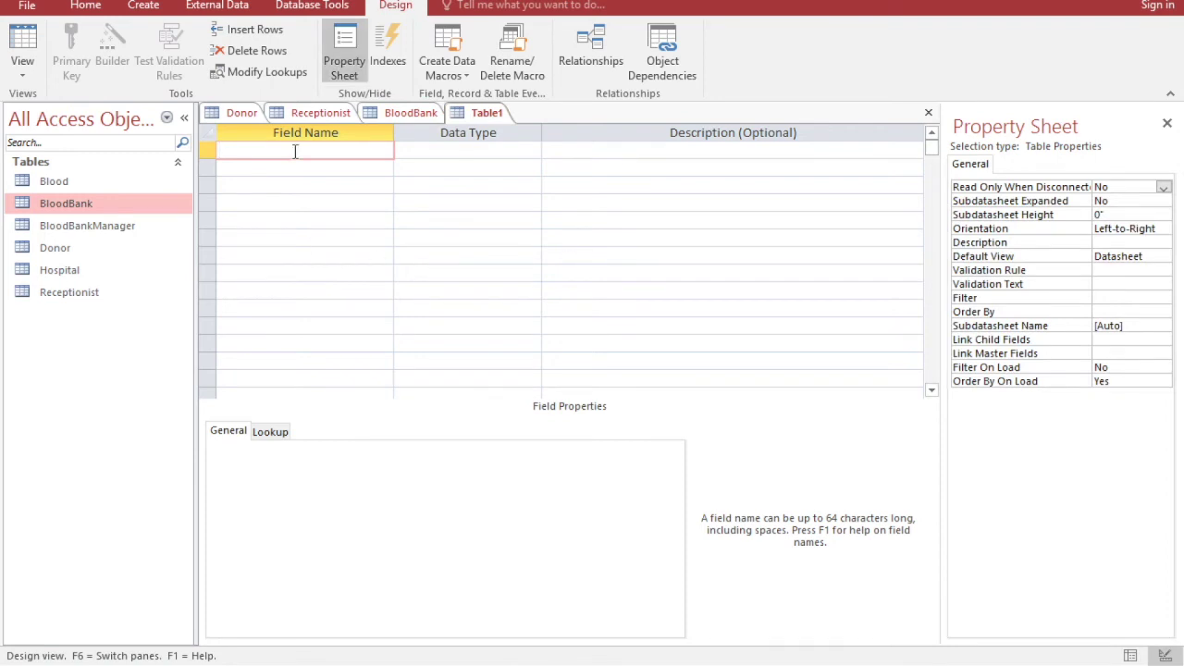
{"action": "type", "text": "Hospital_BloodBank"}
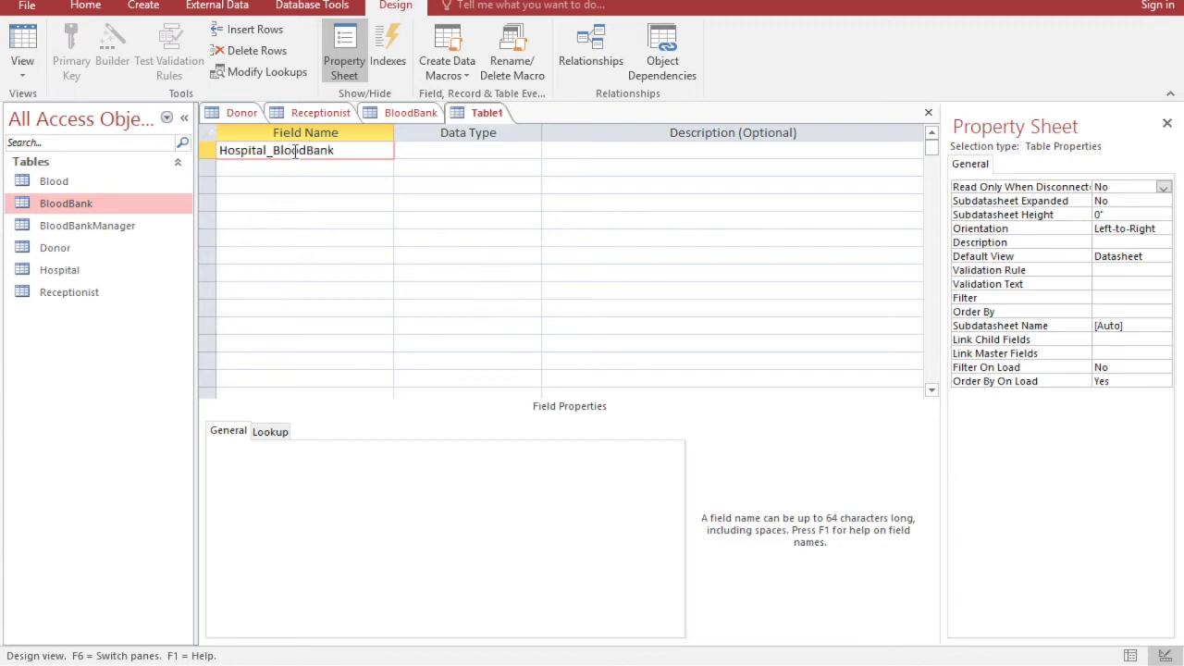
{"action": "type", "text": "_id"}
{"action": "key", "text": "Tab"}
{"action": "type", "text": "nu"}
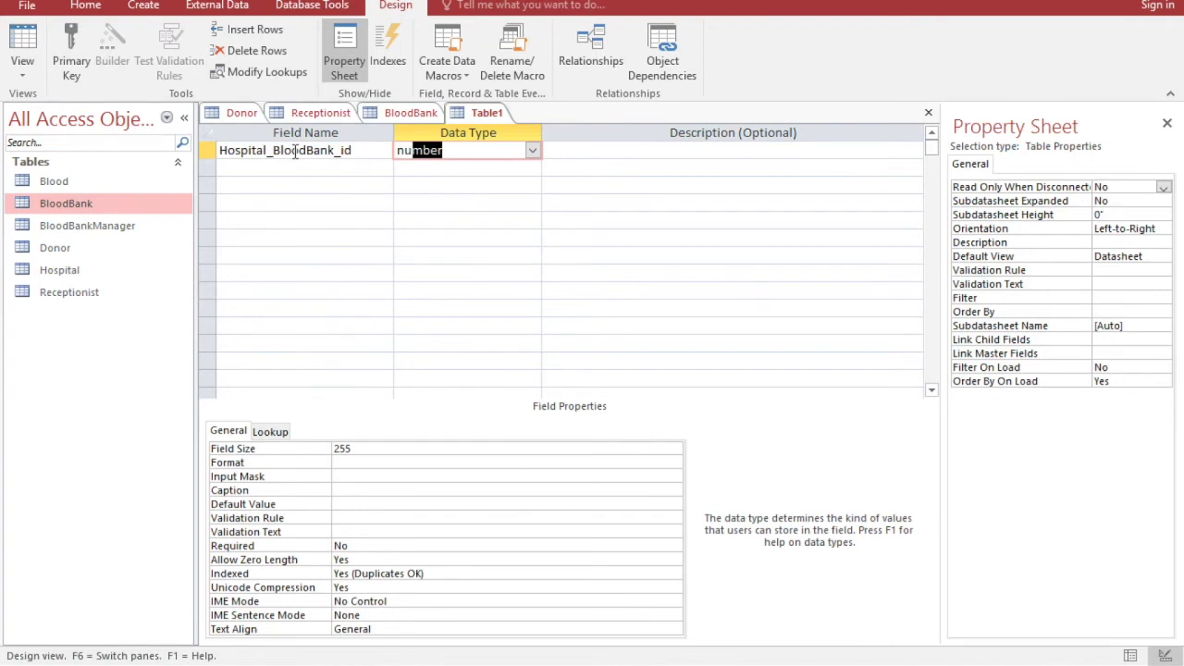
{"action": "key", "text": "Tab"}
{"action": "left_click", "coordinate": [206, 151]}
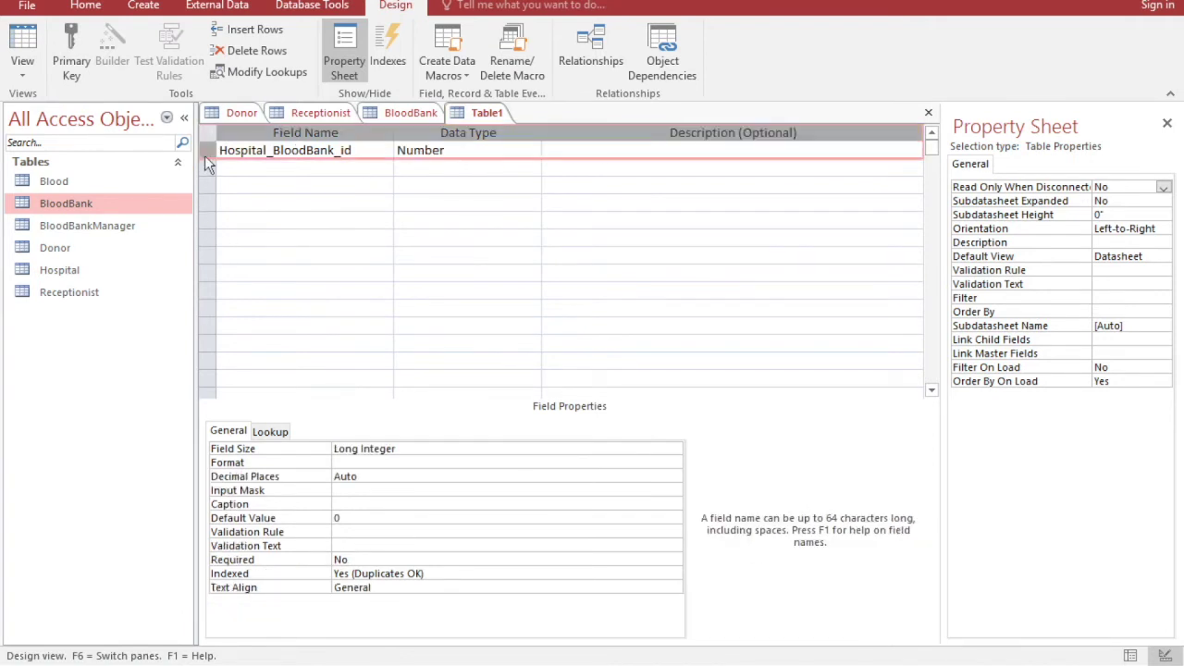
{"action": "left_click", "coordinate": [91, 48]}
- Add two Number fields named BloodBank_id and Hospital_id below the primary key of the new table
{"action": "left_click", "coordinate": [252, 169]}
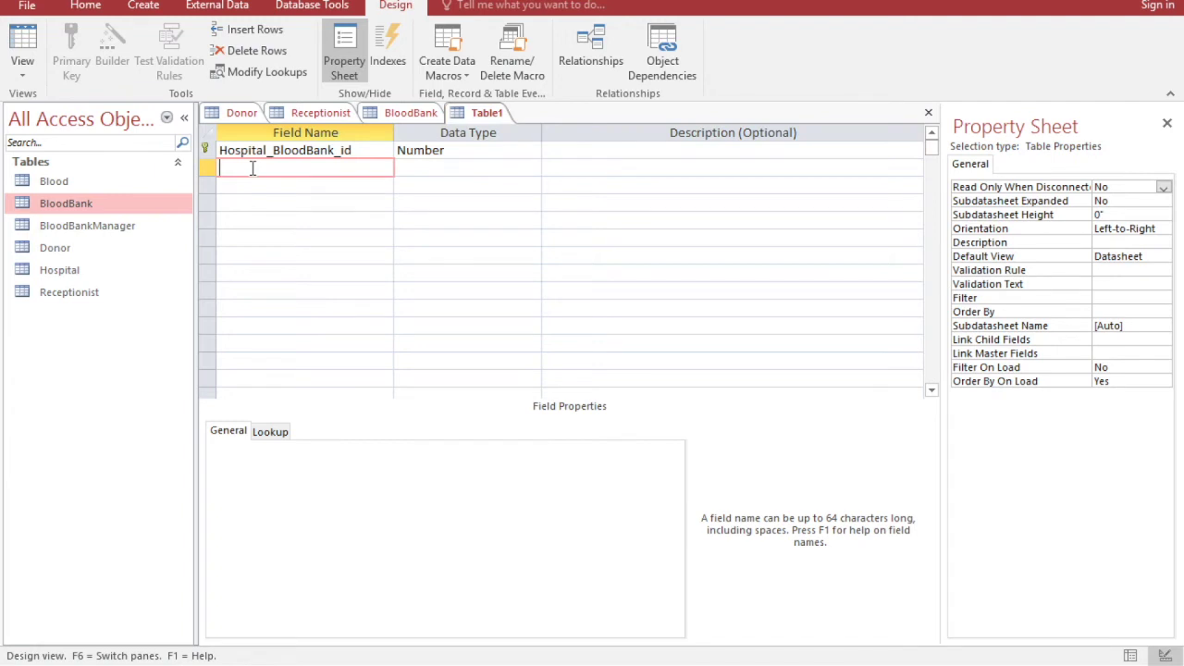
{"action": "type", "text": "BloodBank_id"}
{"action": "key", "text": "Tab"}
{"action": "type", "text": "nu"}
{"action": "key", "text": "Tab"}
{"action": "key", "text": "Tab"}
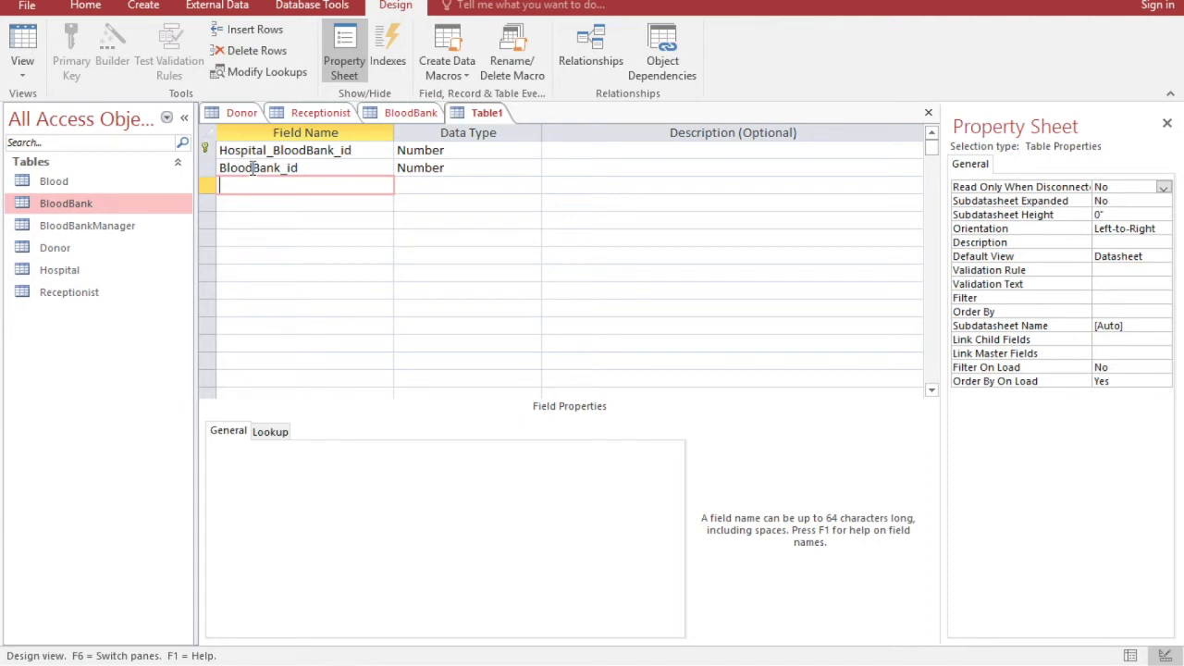
{"action": "type", "text": "Hospital_id"}
{"action": "key", "text": "Tab"}
{"action": "type", "text": "nu"}
{"action": "key", "text": "Tab"}
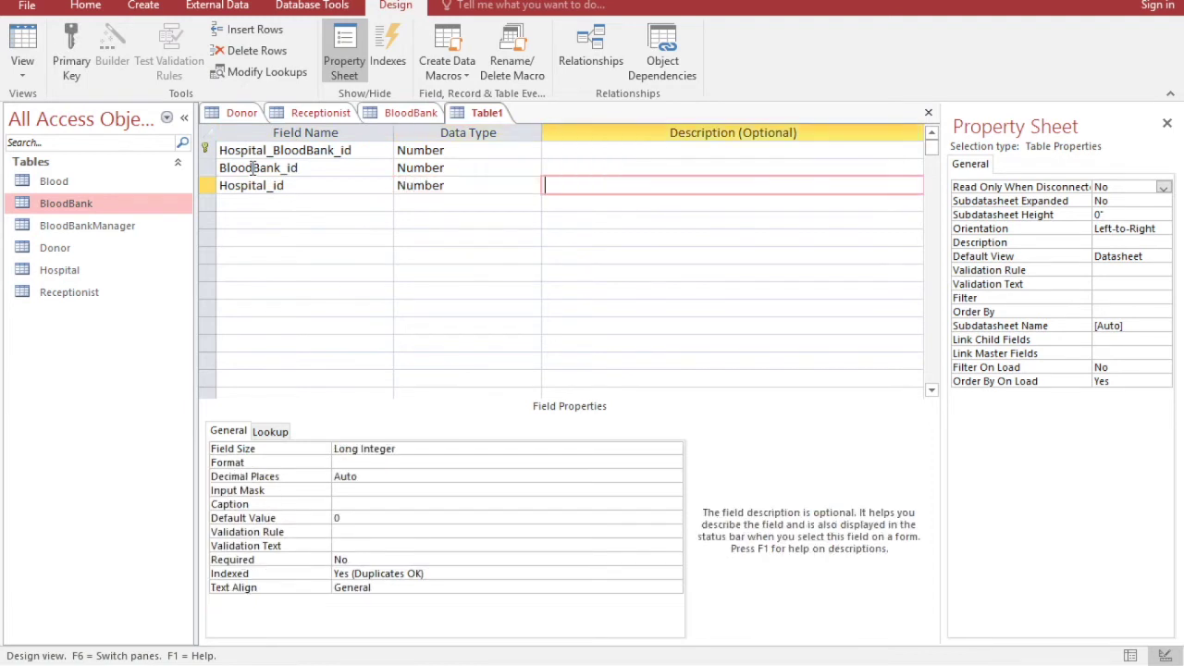
- Save the new table under the name Hospital_BloodBank_id
{"action": "left_click_drag", "start_coordinate": [220, 150], "coordinate": [335, 150]}
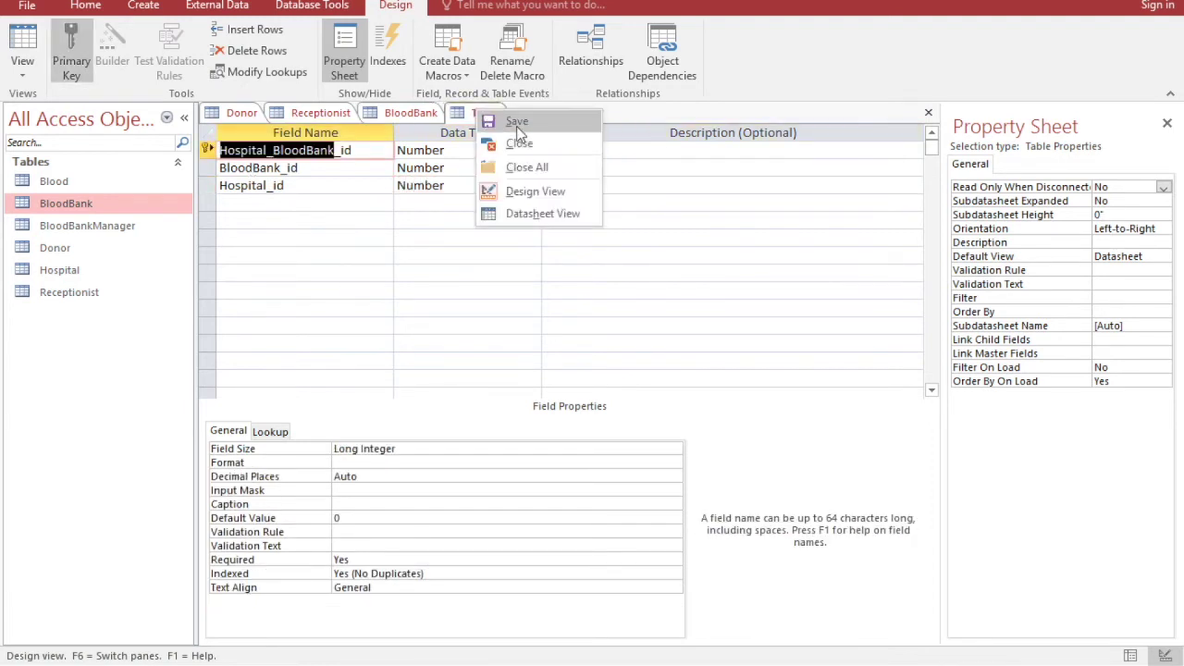
{"action": "left_click", "coordinate": [516, 124]}
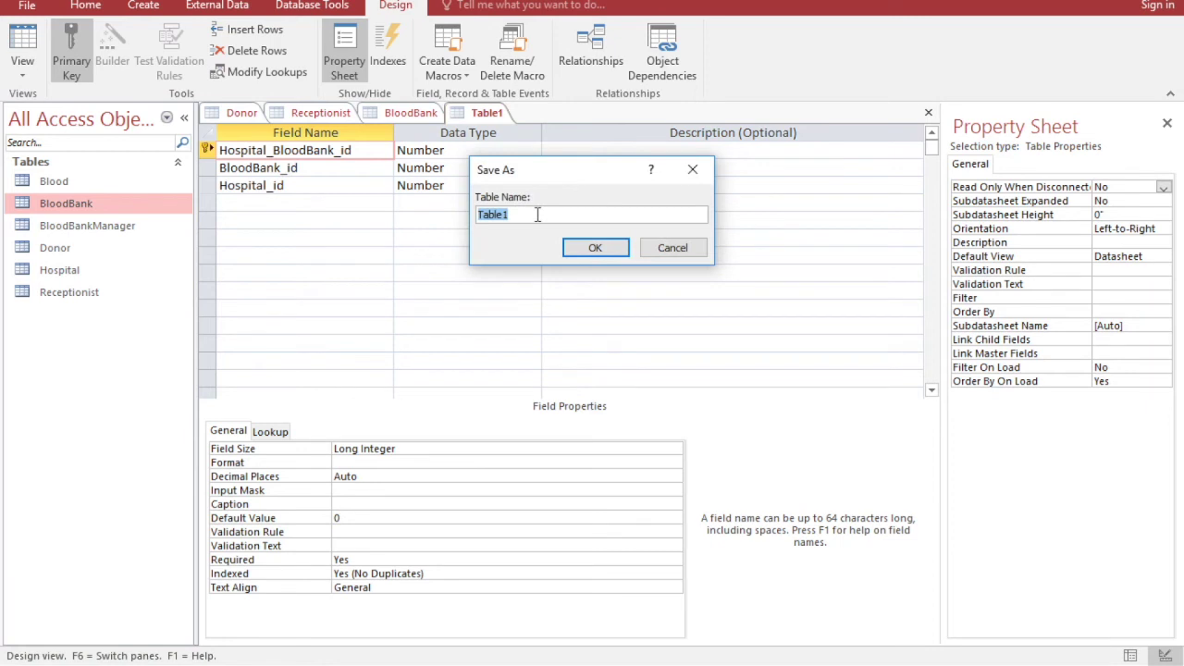
{"action": "type", "text": "H"}
{"action": "key", "text": "BackSpace"}
{"action": "type", "text": "Hospital_B"}
{"action": "key", "text": "BackSpace"}
{"action": "type", "text": "BloodBank_id"}
{"action": "key", "text": "Return"}
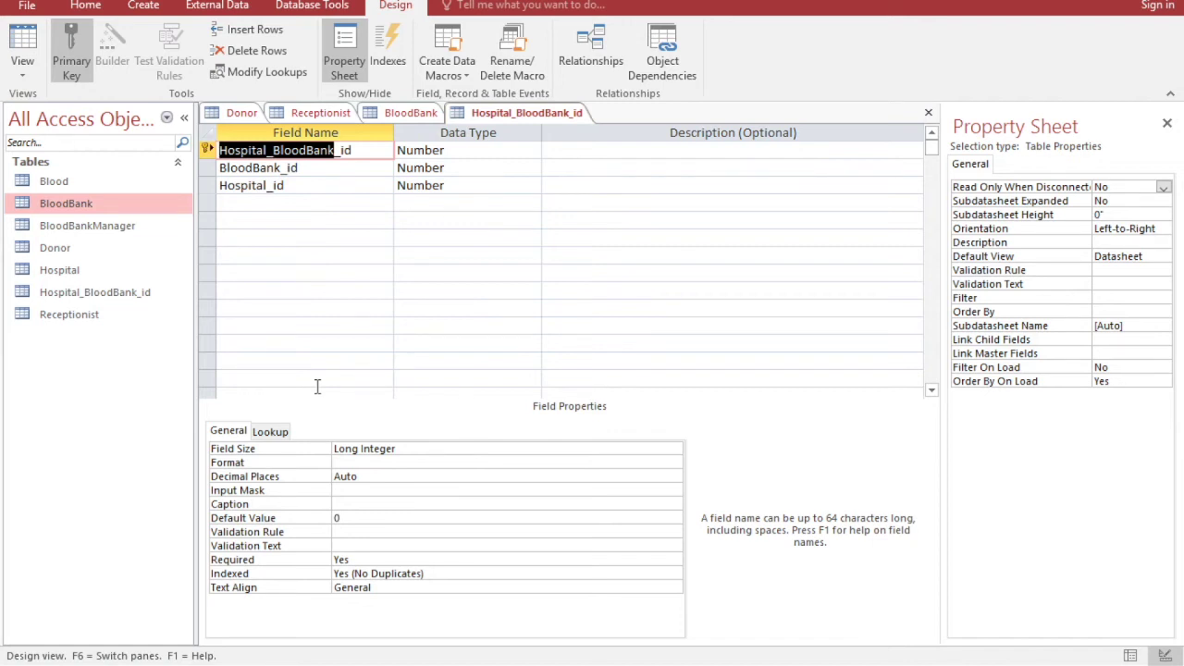
- Open the Blood table and add a Number field named BloodBank_id after D_id
{"action": "double_click", "coordinate": [92, 180]}
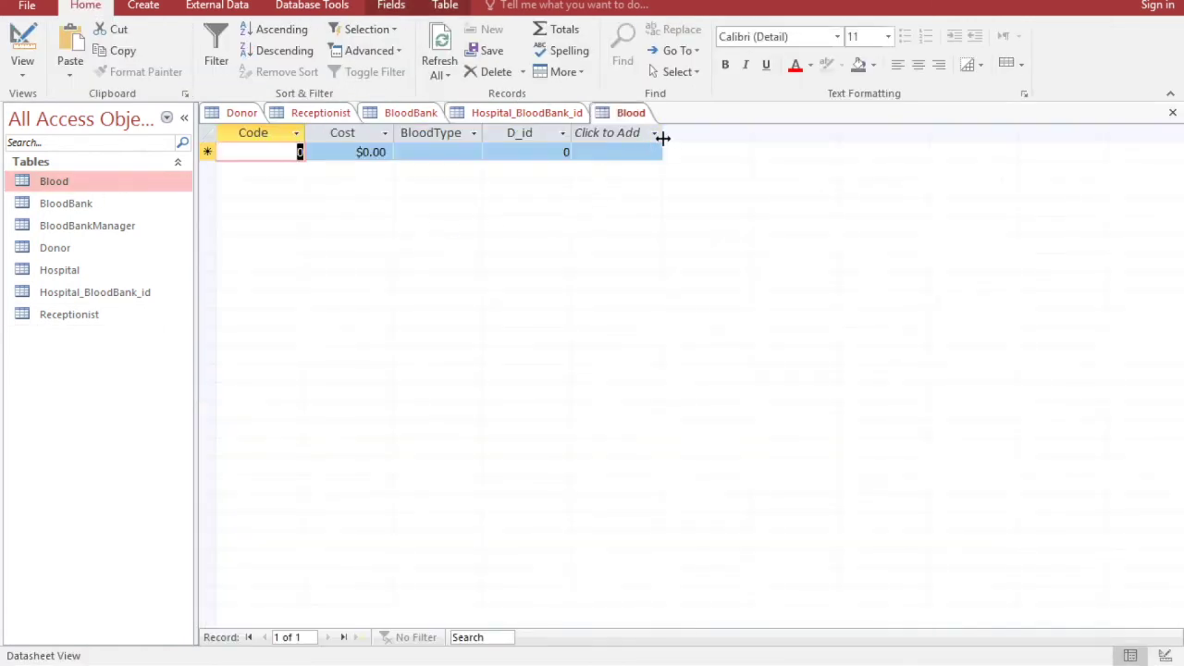
{"action": "left_click", "coordinate": [659, 136]}
{"action": "left_click", "coordinate": [636, 177]}
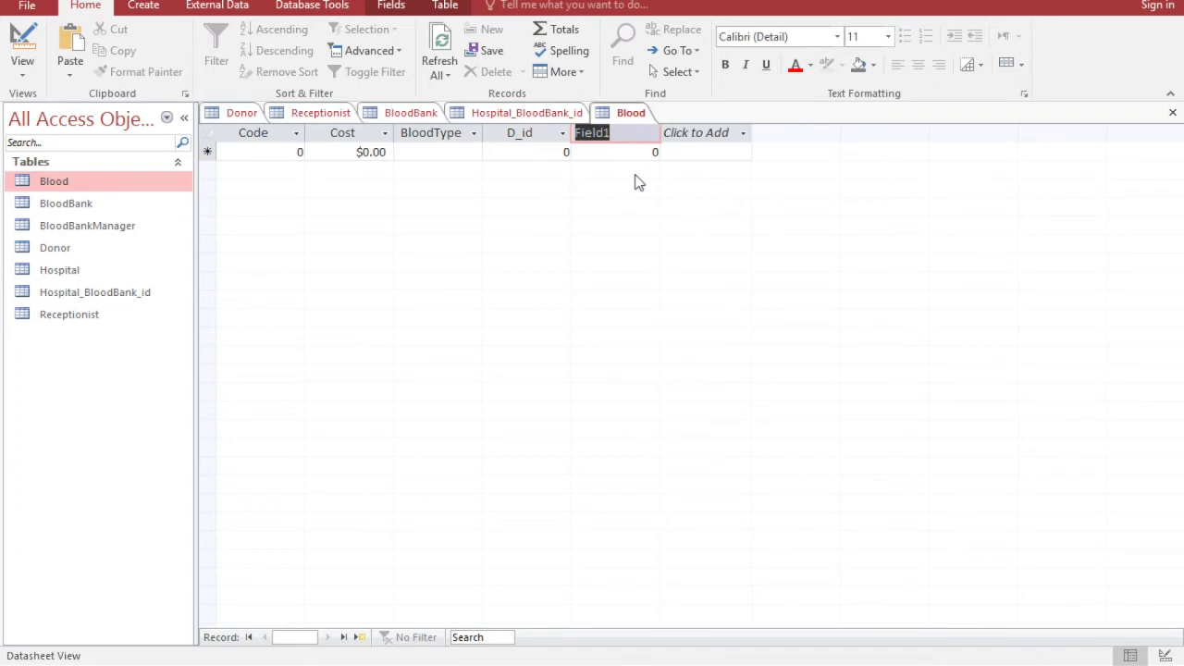
{"action": "type", "text": "B"}
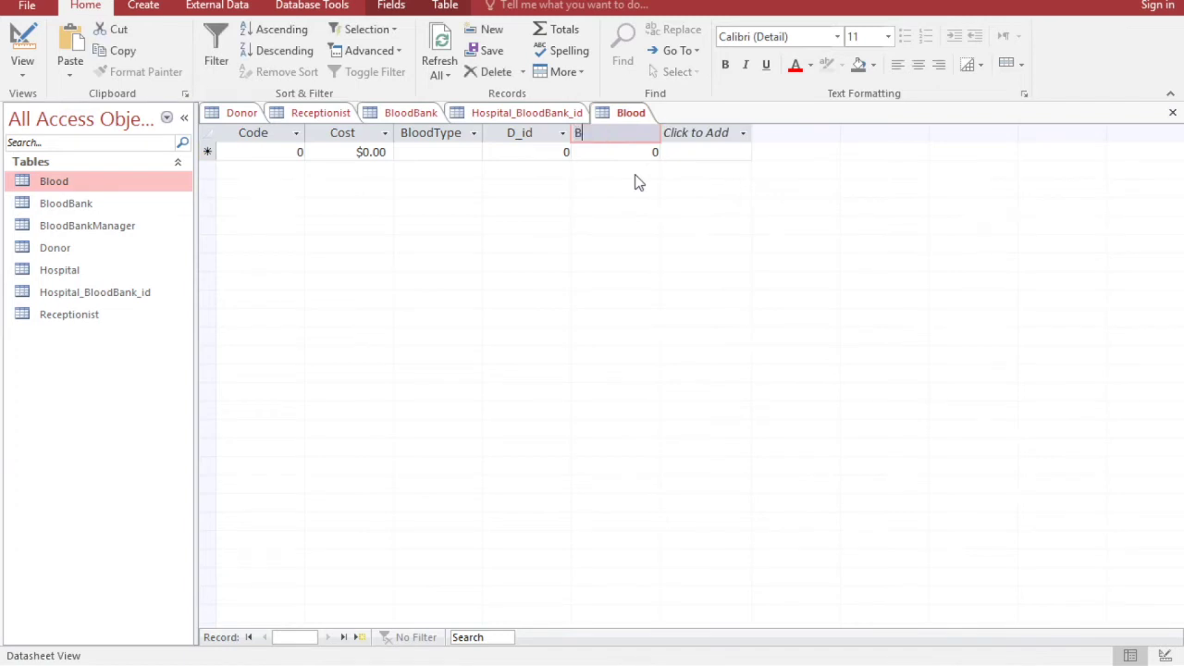
{"action": "type", "text": "lood"}
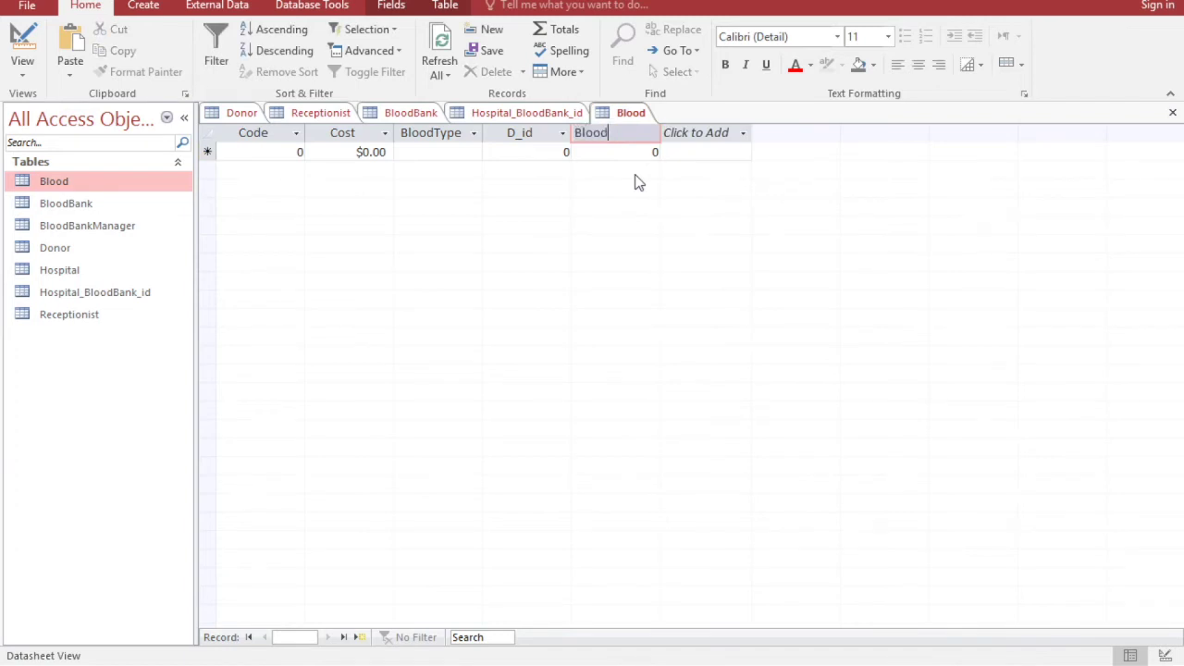
{"action": "type", "text": "Bank_id"}
{"action": "key", "text": "ctrl+a"}
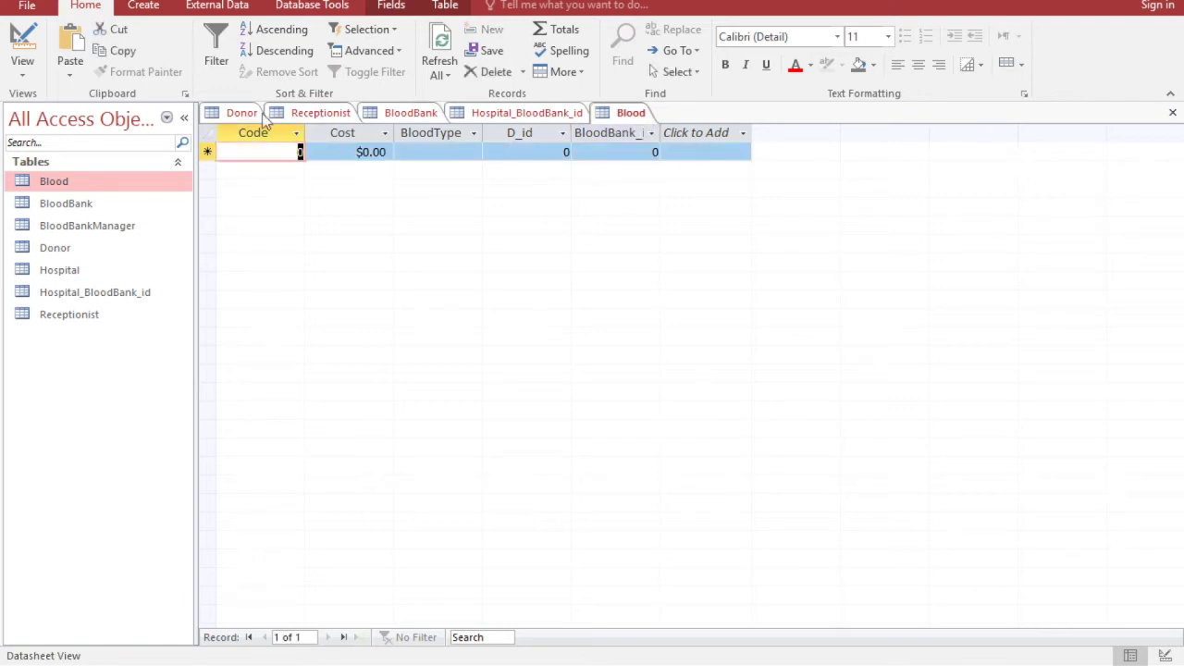
- Close all open tables and save the changes to their design
{"action": "right_click", "coordinate": [307, 112]}
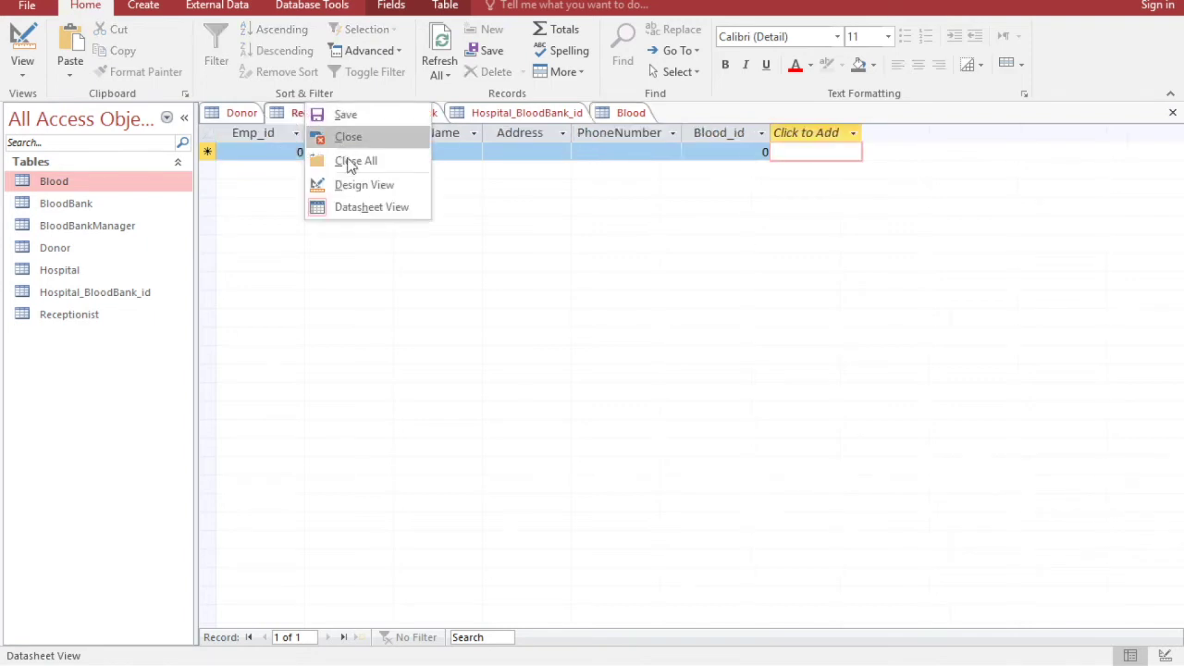
{"action": "left_click", "coordinate": [354, 159]}
{"action": "left_click", "coordinate": [524, 376]}
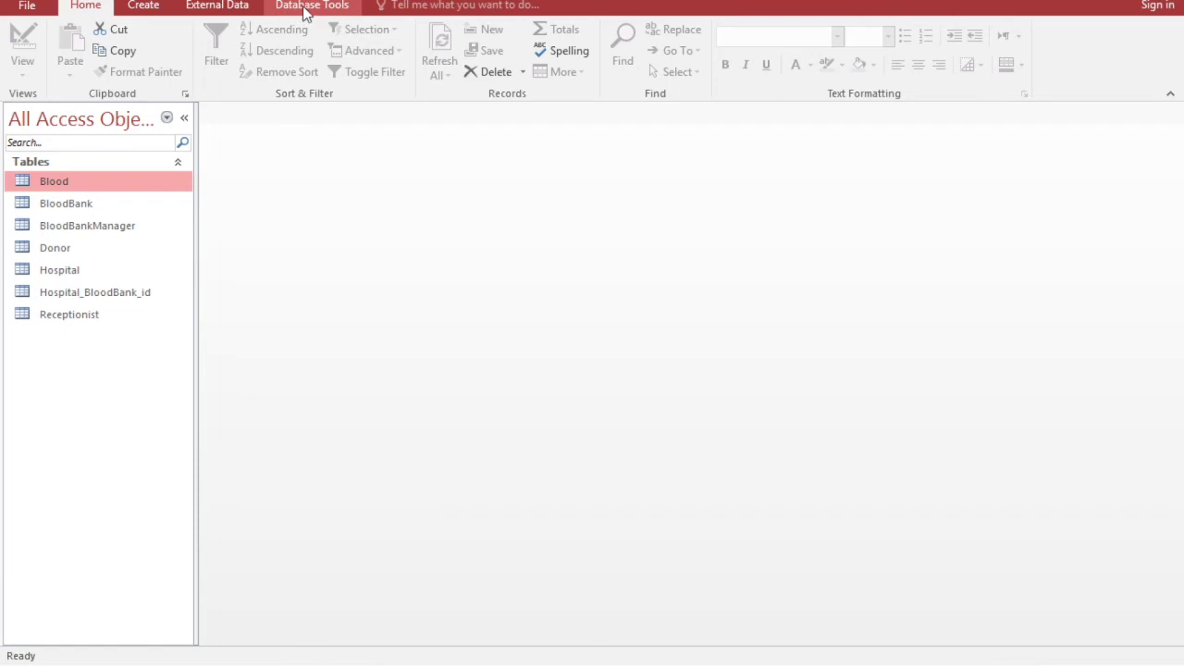
- Open the Relationships window, add all seven tables to the layout and spread them apart
{"action": "left_click", "coordinate": [232, 5]}
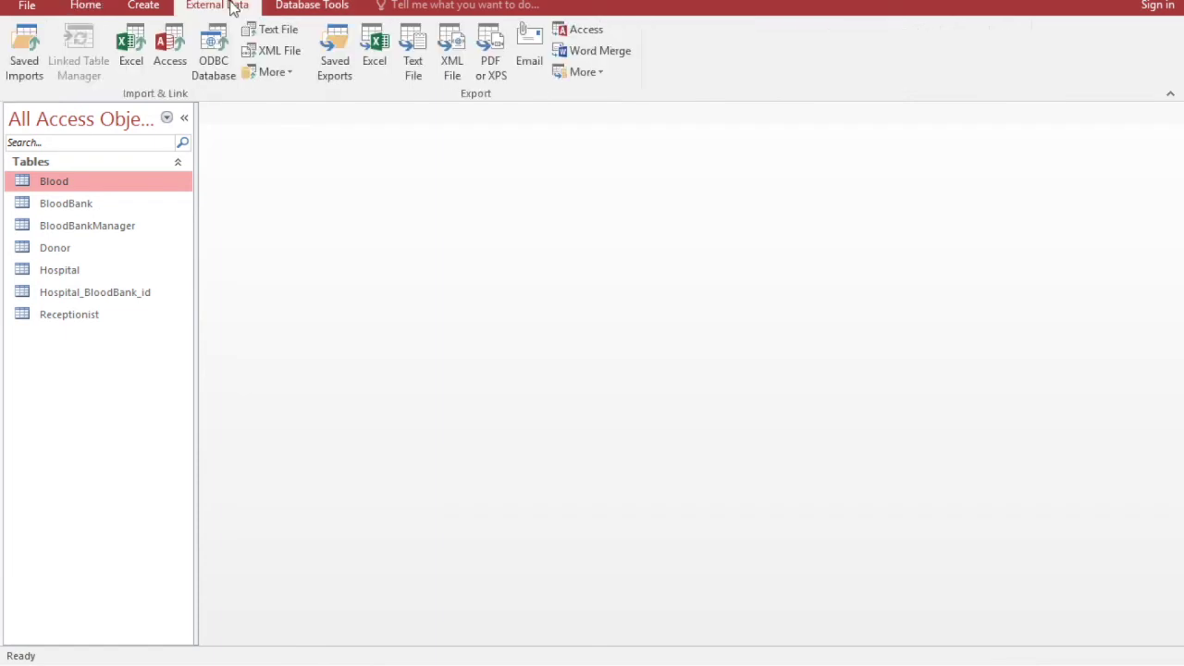
{"action": "left_click", "coordinate": [315, 5]}
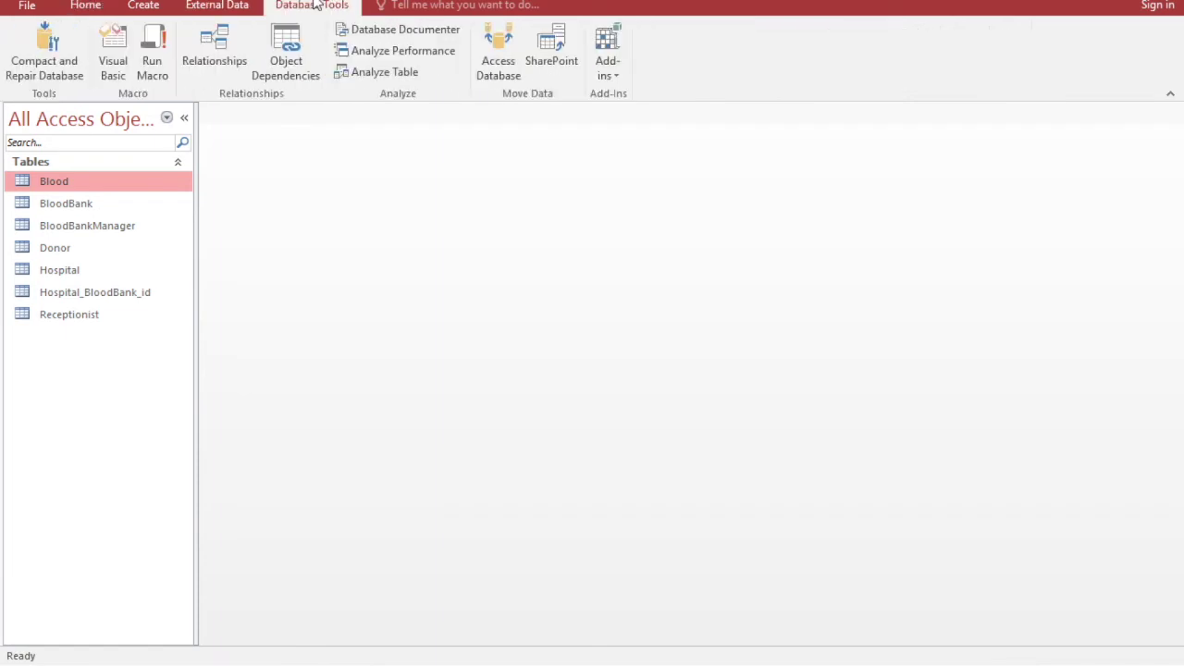
{"action": "left_click", "coordinate": [225, 55]}
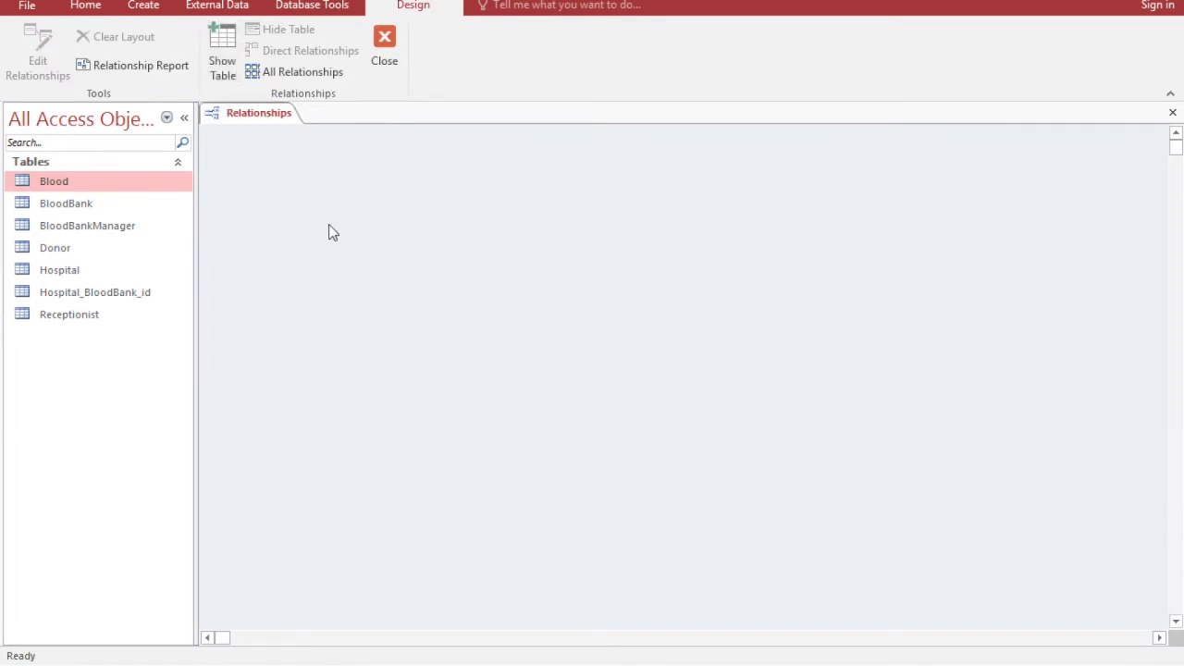
{"action": "left_click", "coordinate": [234, 36]}
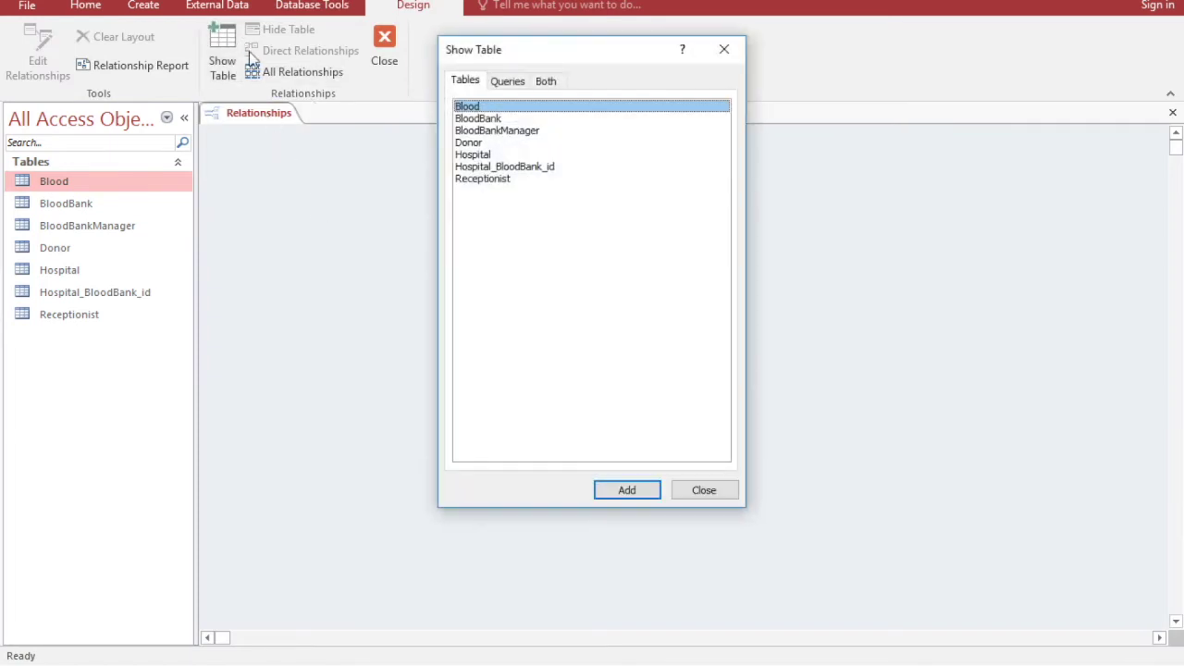
{"action": "left_click", "coordinate": [501, 181], "text": "shift"}
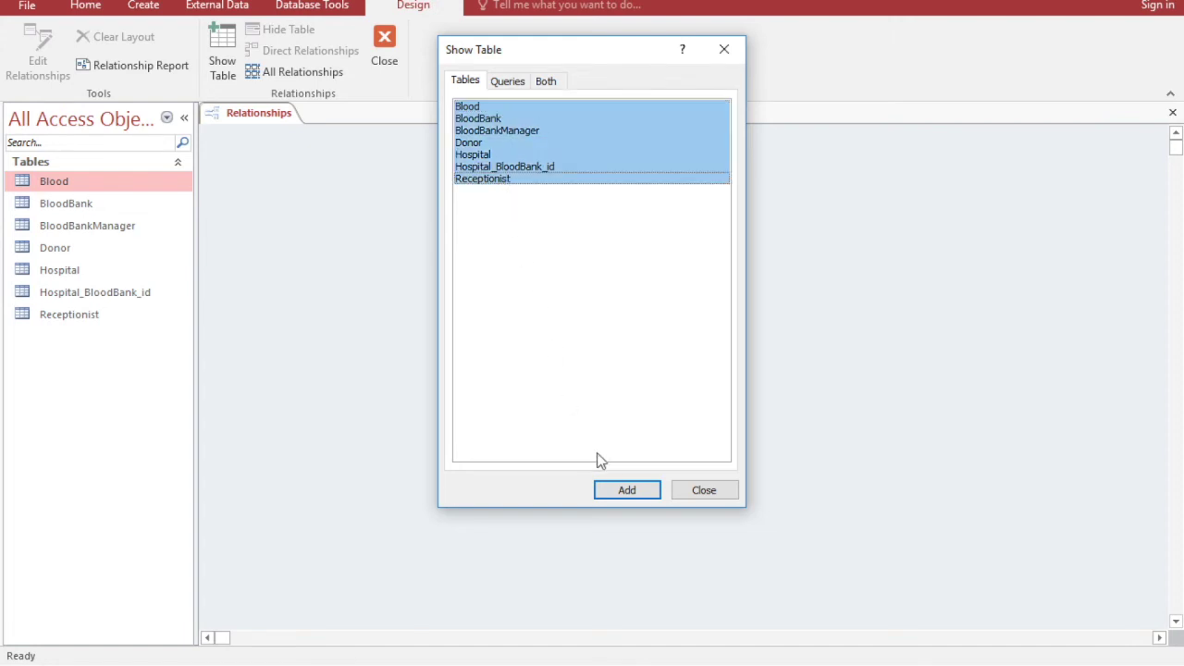
{"action": "left_click", "coordinate": [627, 491]}
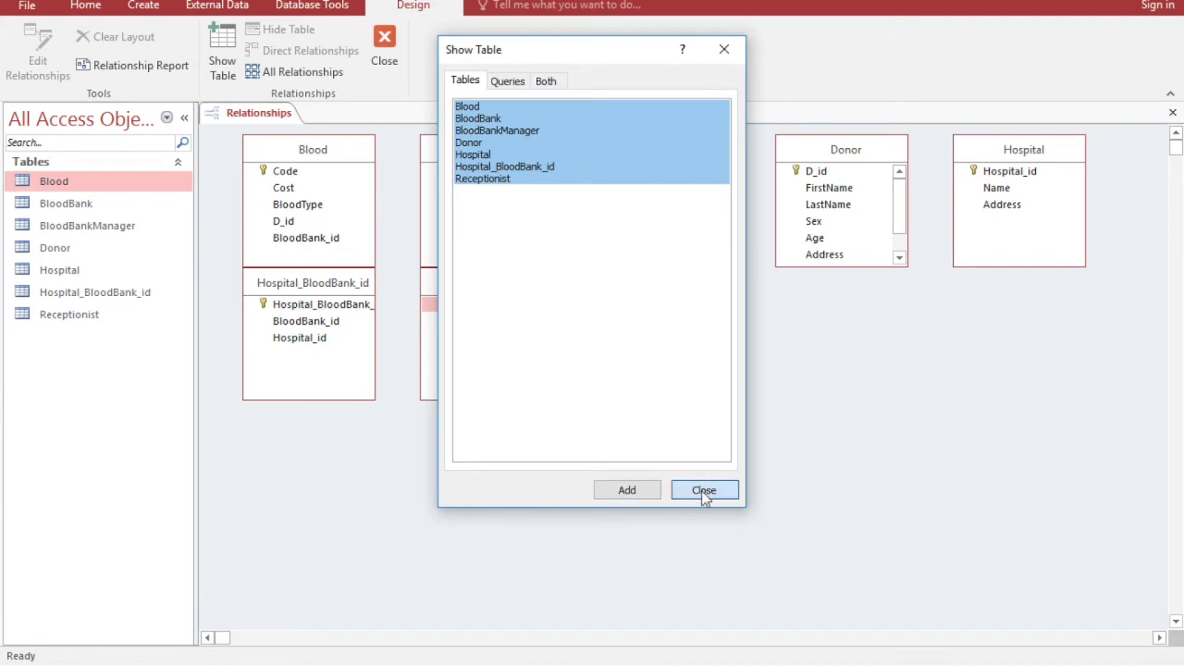
{"action": "left_click", "coordinate": [702, 491]}
{"action": "left_click_drag", "start_coordinate": [485, 286], "coordinate": [555, 339]}
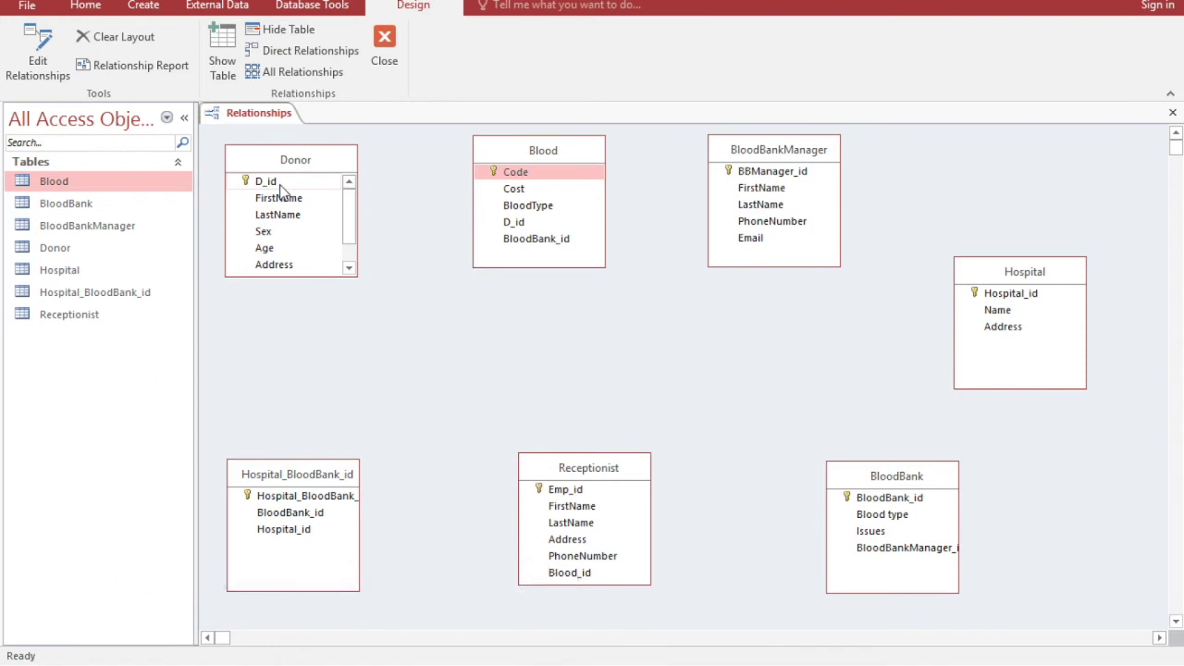
- Relate Donor's D_id to Blood's D_id, enforcing referential integrity with cascade update and cascade delete
{"action": "left_click_drag", "start_coordinate": [281, 186], "coordinate": [517, 233]}
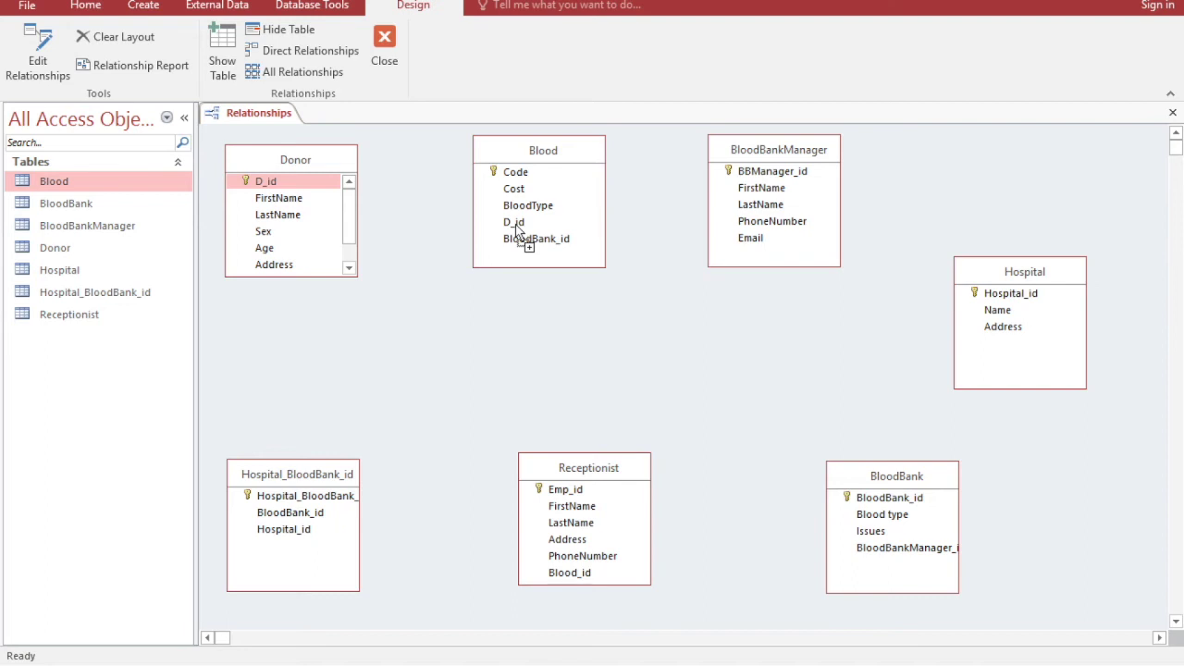
{"action": "left_click_drag", "start_coordinate": [517, 232], "coordinate": [516, 223]}
{"action": "left_click", "coordinate": [450, 259]}
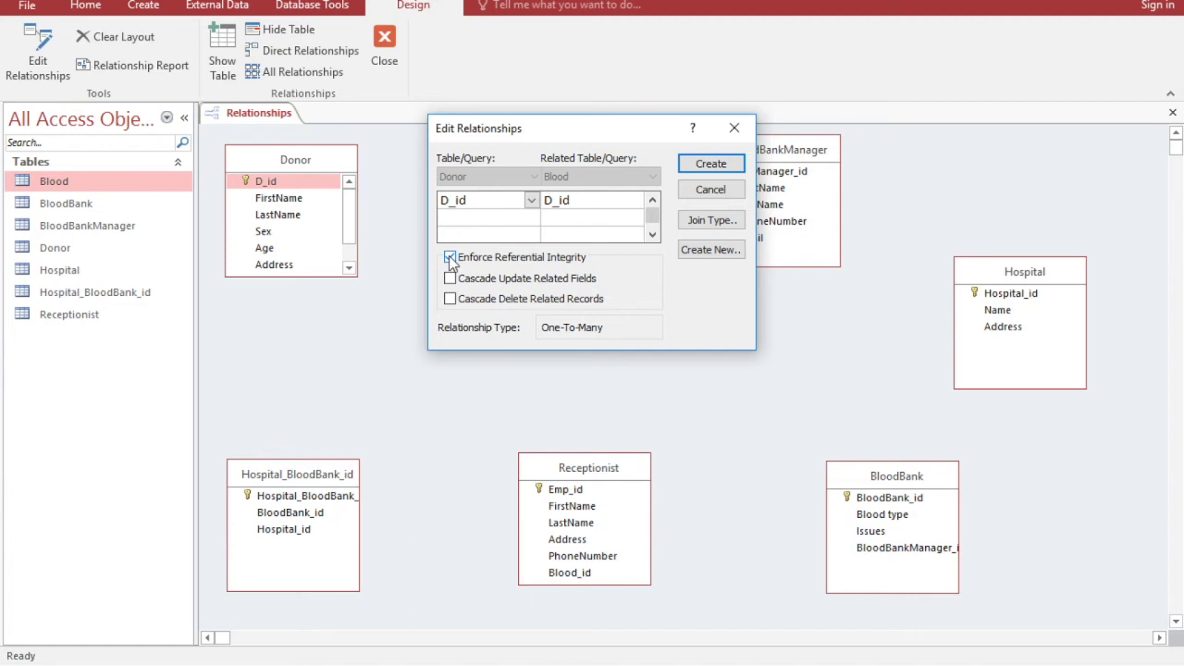
{"action": "left_click", "coordinate": [450, 279]}
{"action": "left_click", "coordinate": [449, 299]}
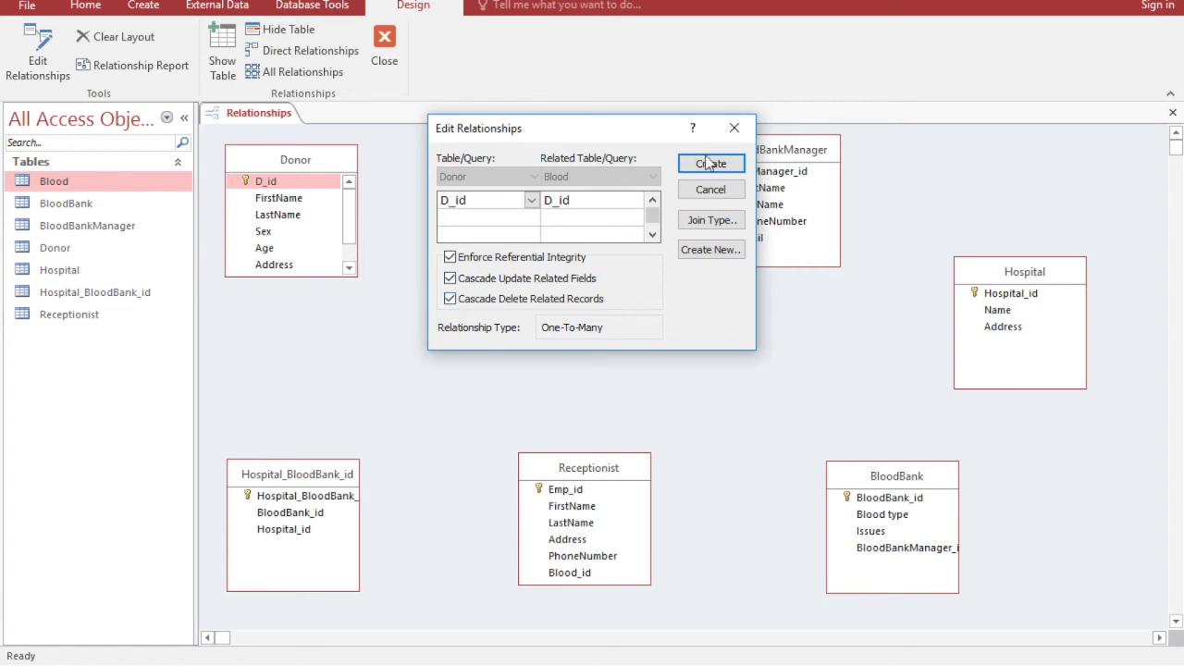
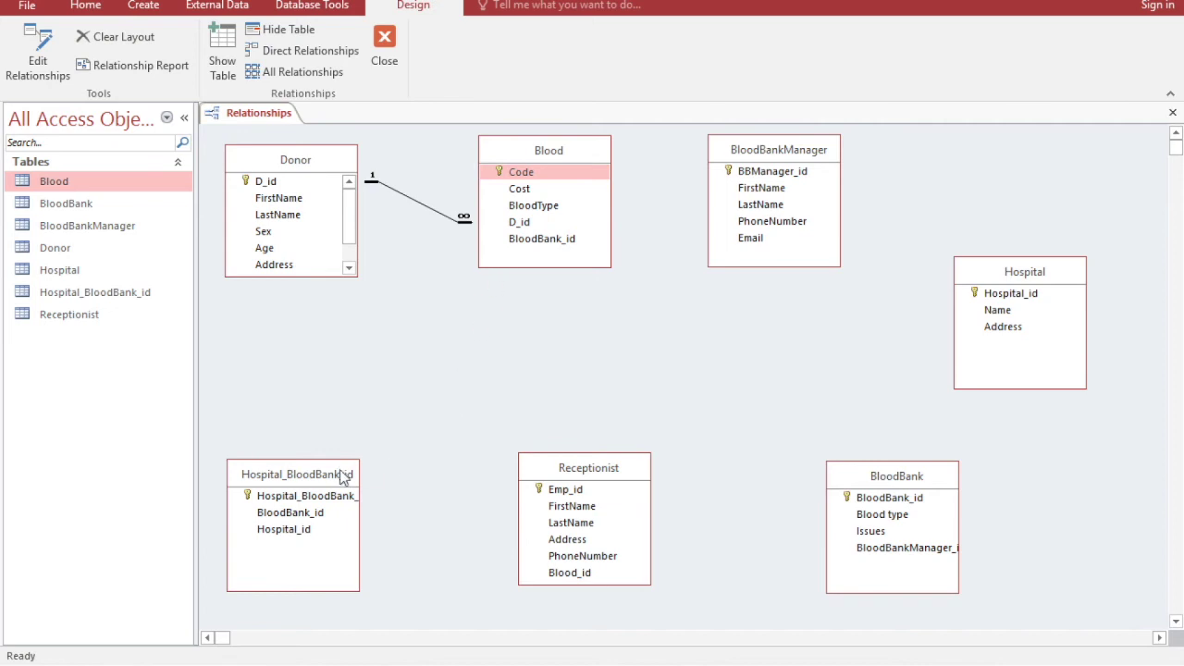
- Enlarge the Donor table box to show all fields and relate Receptionist's Emp_id to Donor's Emp_id with referential integrity and cascade delete
{"action": "left_click_drag", "start_coordinate": [587, 465], "coordinate": [526, 462]}
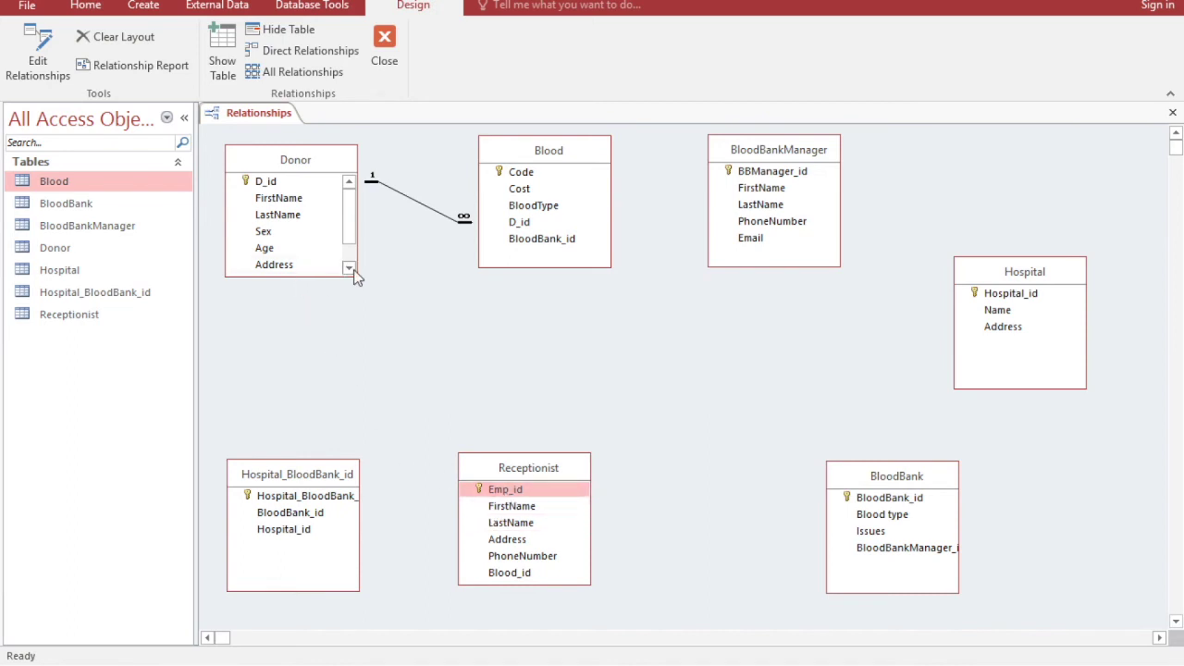
{"action": "left_click_drag", "start_coordinate": [354, 271], "coordinate": [348, 320]}
{"action": "left_click_drag", "start_coordinate": [483, 490], "coordinate": [285, 305]}
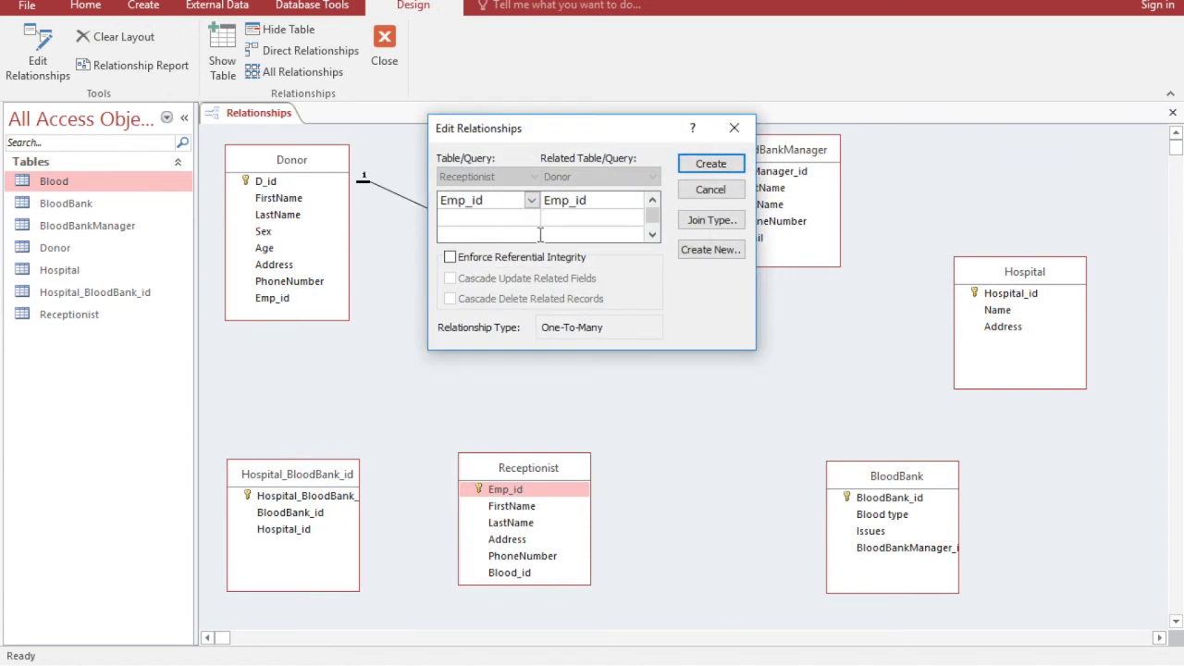
{"action": "left_click", "coordinate": [457, 260]}
{"action": "left_click", "coordinate": [450, 298]}
{"action": "left_click", "coordinate": [727, 166]}
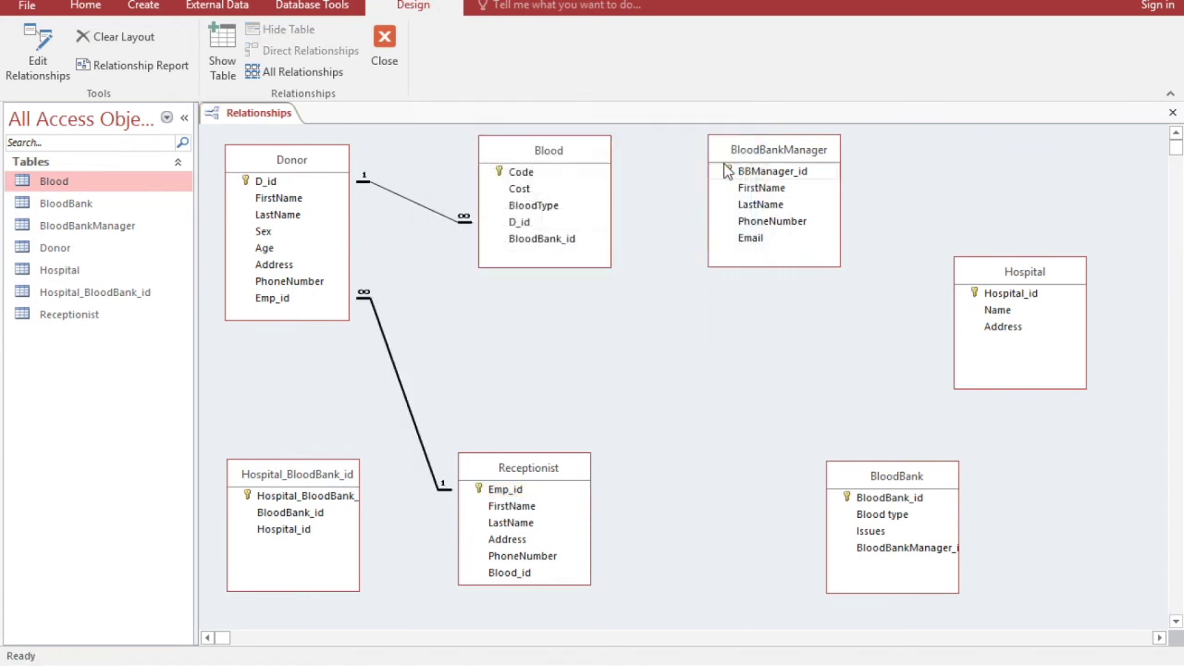
- Align the Receptionist box under Blood and relate BloodBank's BloodBank_id to Blood's BloodBank_id with referential integrity, cascade update and cascade delete
{"action": "left_click_drag", "start_coordinate": [546, 472], "coordinate": [569, 451]}
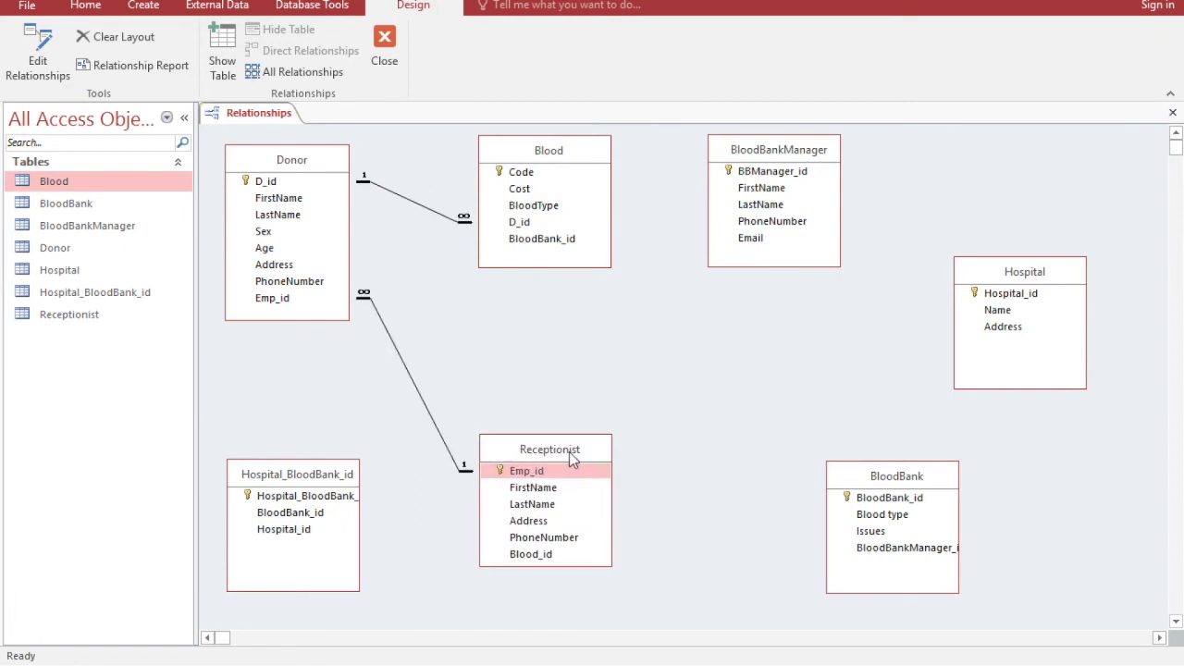
{"action": "left_click_drag", "start_coordinate": [316, 481], "coordinate": [307, 472]}
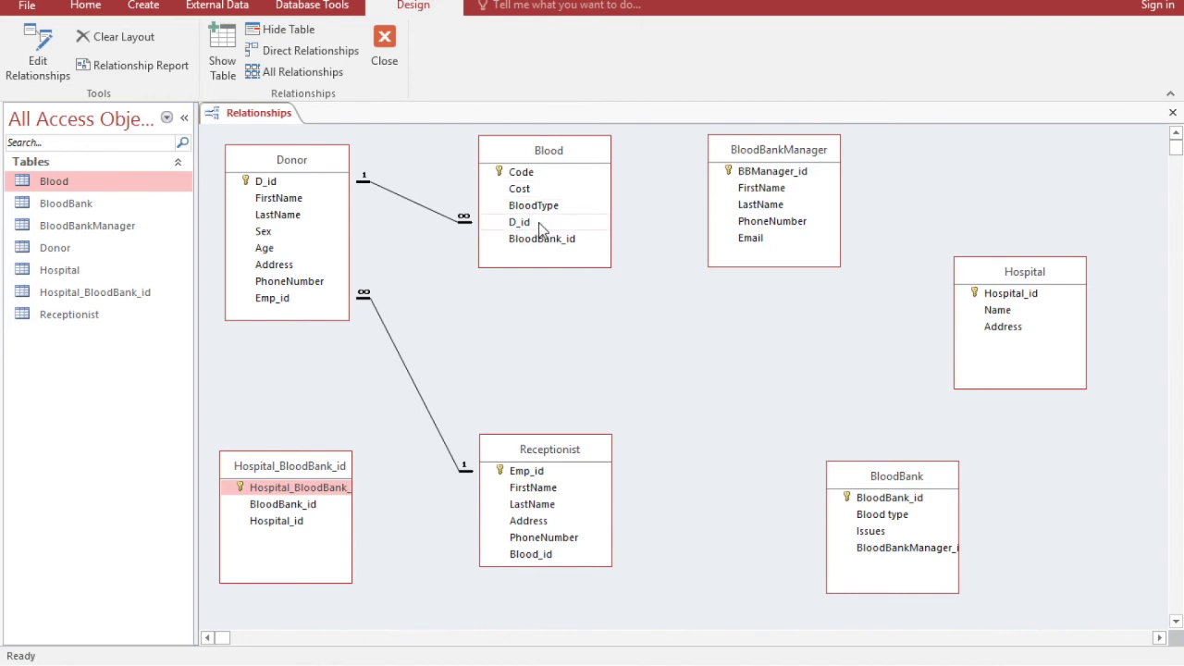
{"action": "left_click", "coordinate": [585, 242]}
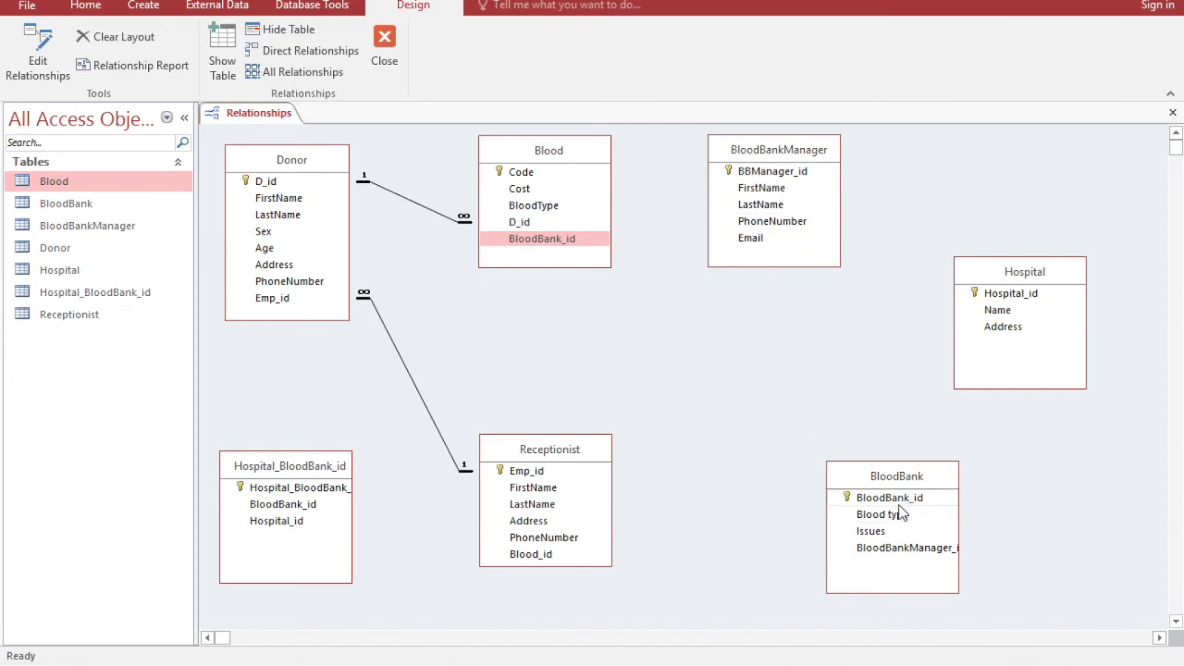
{"action": "left_click_drag", "start_coordinate": [854, 497], "coordinate": [576, 242]}
{"action": "left_click", "coordinate": [450, 258]}
{"action": "left_click", "coordinate": [451, 278]}
{"action": "left_click", "coordinate": [451, 299]}
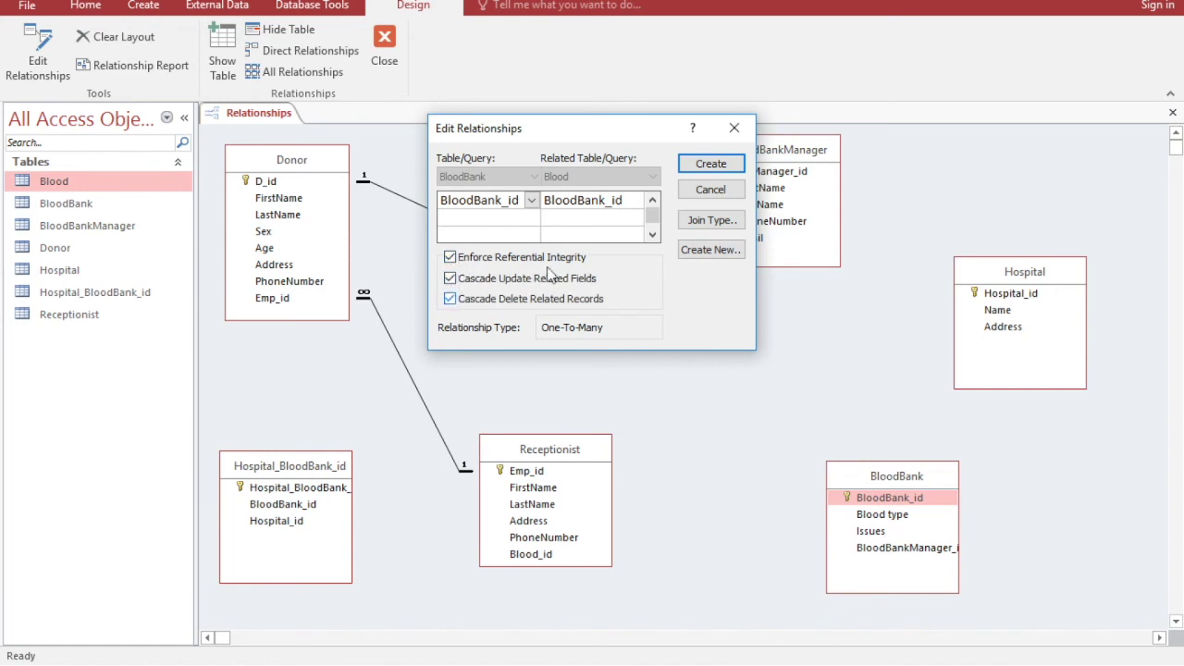
{"action": "left_click", "coordinate": [735, 167]}
- Move BloodBank beside Receptionist, widen it to show BloodBankManager_id, and place the Hospital_BloodBank_id table below Hospital
{"action": "left_click_drag", "start_coordinate": [887, 478], "coordinate": [791, 452]}
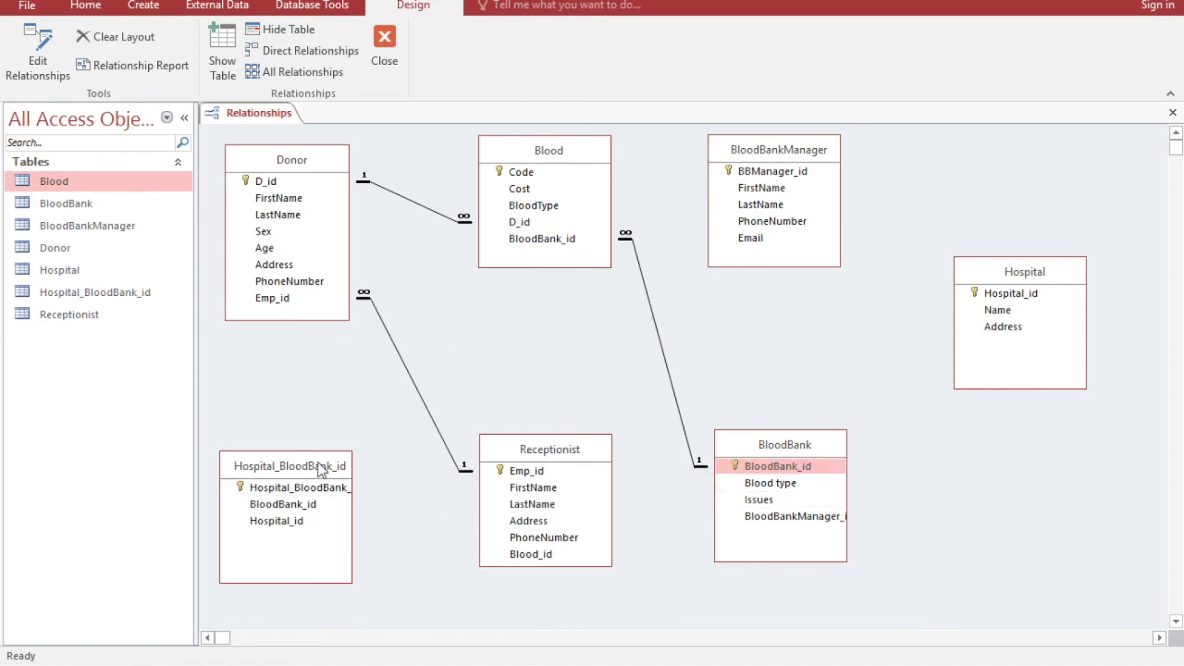
{"action": "left_click_drag", "start_coordinate": [322, 470], "coordinate": [331, 462]}
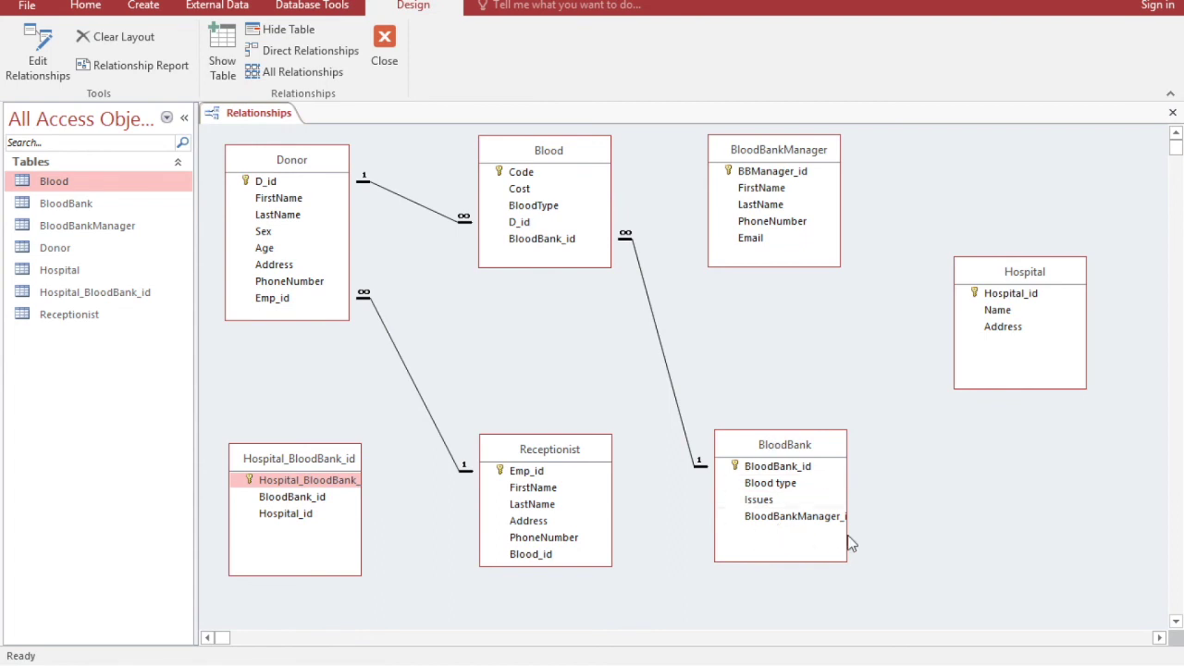
{"action": "left_click_drag", "start_coordinate": [846, 544], "coordinate": [864, 541]}
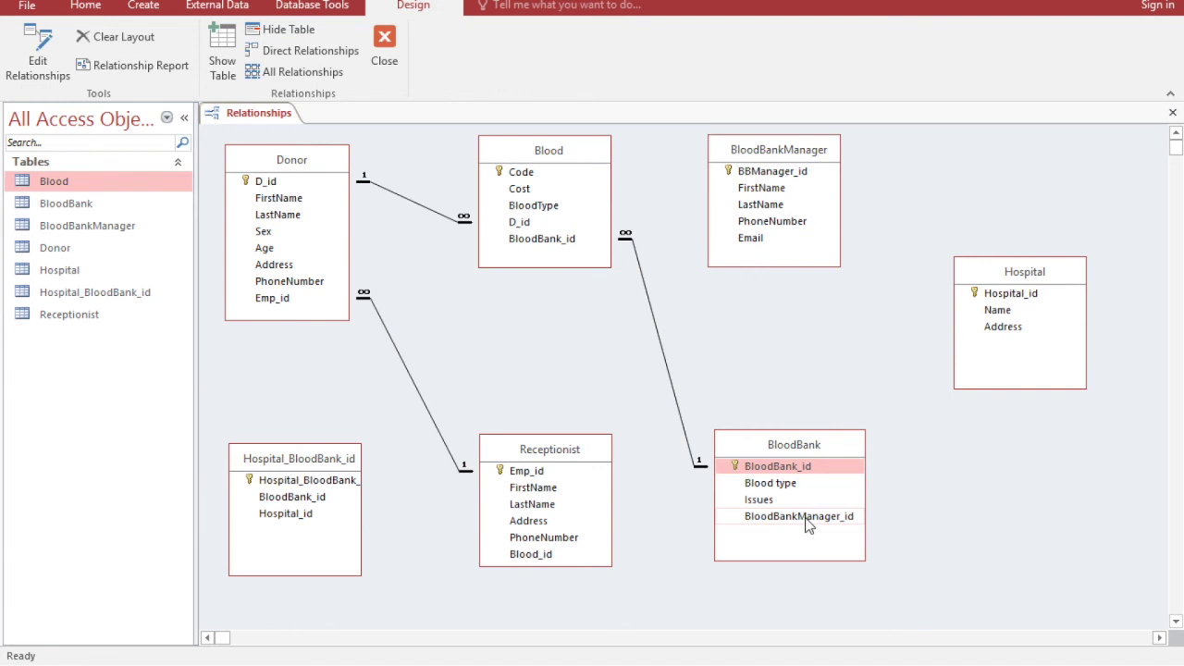
{"action": "left_click_drag", "start_coordinate": [346, 457], "coordinate": [1055, 431]}
{"action": "left_click_drag", "start_coordinate": [1012, 271], "coordinate": [1005, 184]}
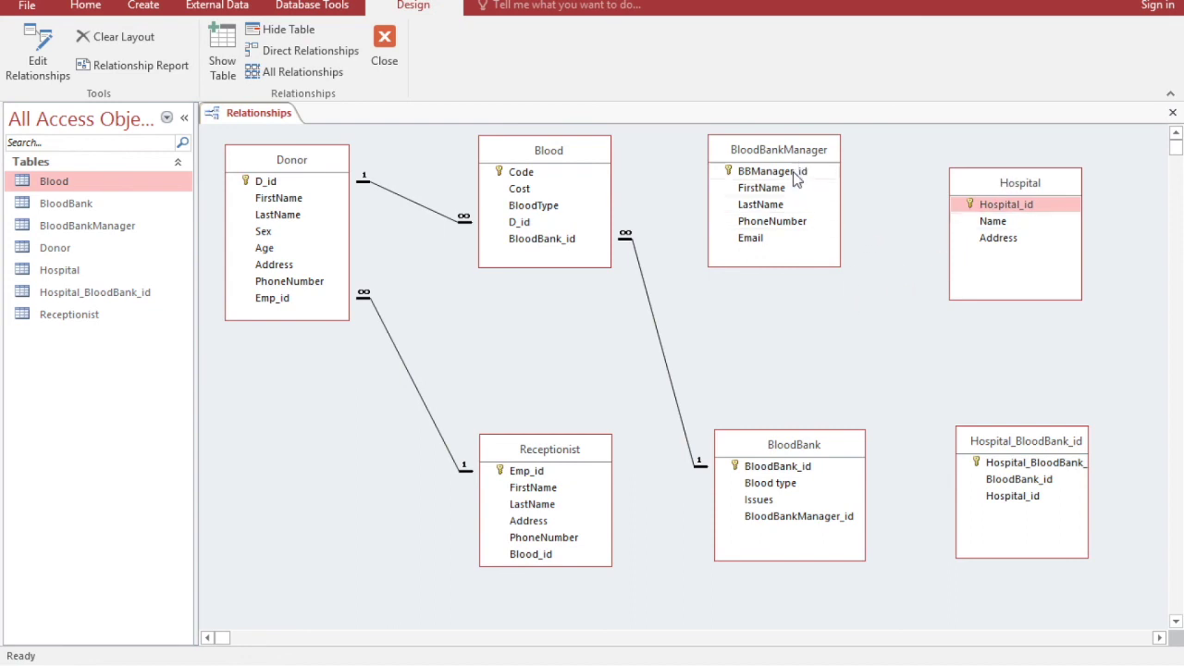
- Relate BloodBankManager's BBManager_id to BloodBank's BloodBankManager_id with referential integrity, cascade update and cascade delete
{"action": "left_click_drag", "start_coordinate": [800, 177], "coordinate": [821, 522]}
{"action": "left_click", "coordinate": [548, 262]}
{"action": "left_click", "coordinate": [451, 278]}
{"action": "left_click", "coordinate": [451, 299]}
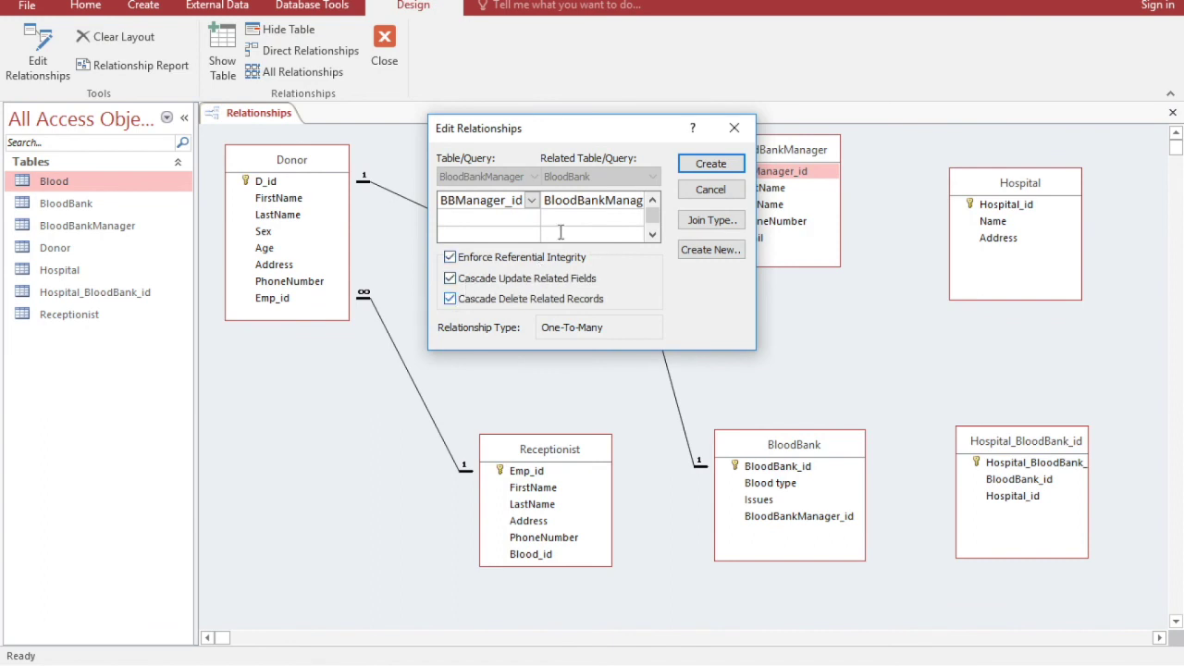
{"action": "left_click", "coordinate": [711, 164]}
- Reposition the BloodBankManager, Hospital, Receptionist, BloodBank and Hospital_BloodBank_id table boxes to space out the relationship layout
{"action": "left_click_drag", "start_coordinate": [772, 156], "coordinate": [850, 163]}
{"action": "left_click_drag", "start_coordinate": [978, 188], "coordinate": [1035, 172]}
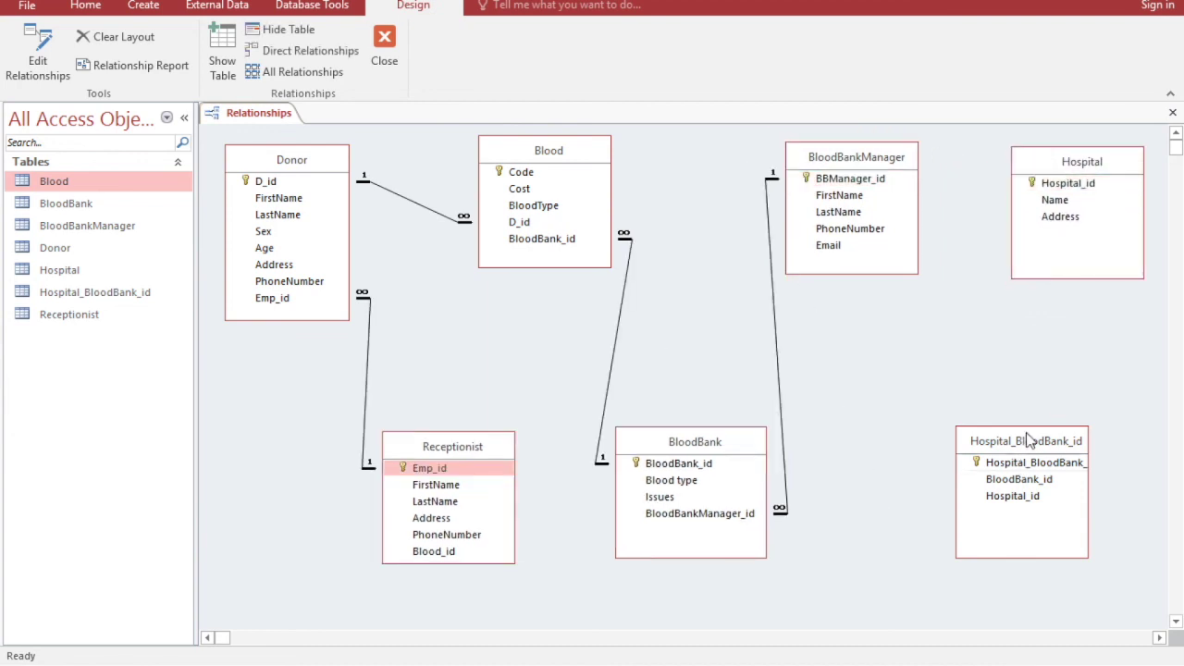
{"action": "left_click_drag", "start_coordinate": [1027, 440], "coordinate": [984, 361]}
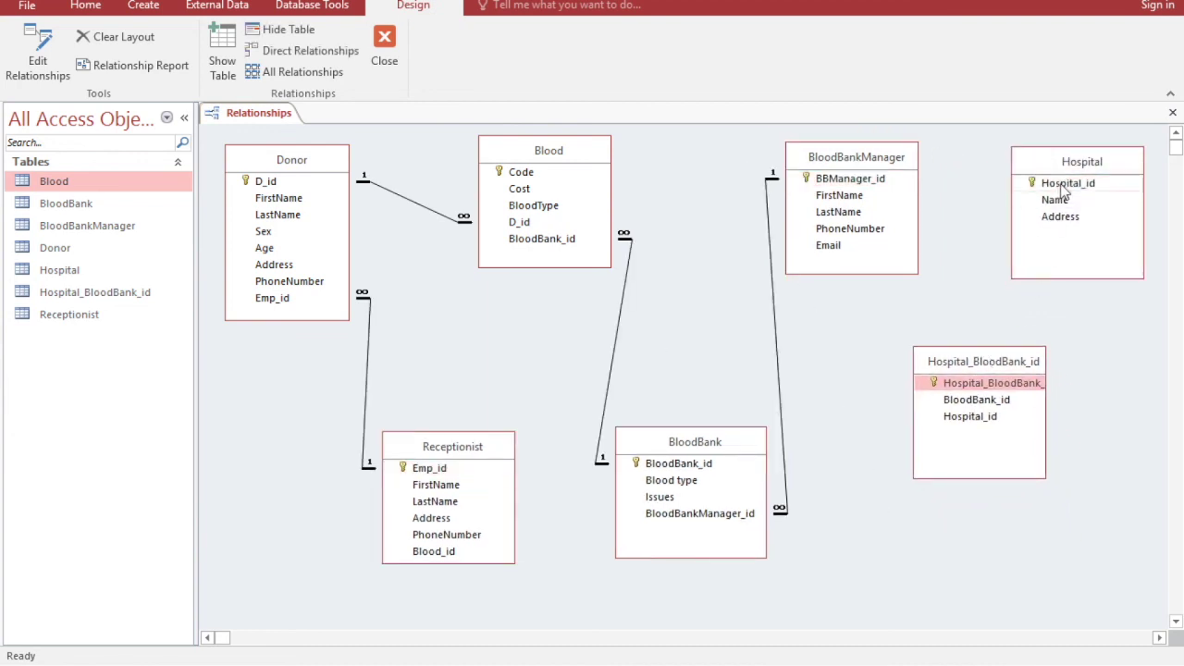
- Relate Hospital's Hospital_id to Hospital_id in the Hospital_BloodBank_id table with referential integrity, cascade update and cascade delete
{"action": "left_click_drag", "start_coordinate": [1064, 188], "coordinate": [983, 426]}
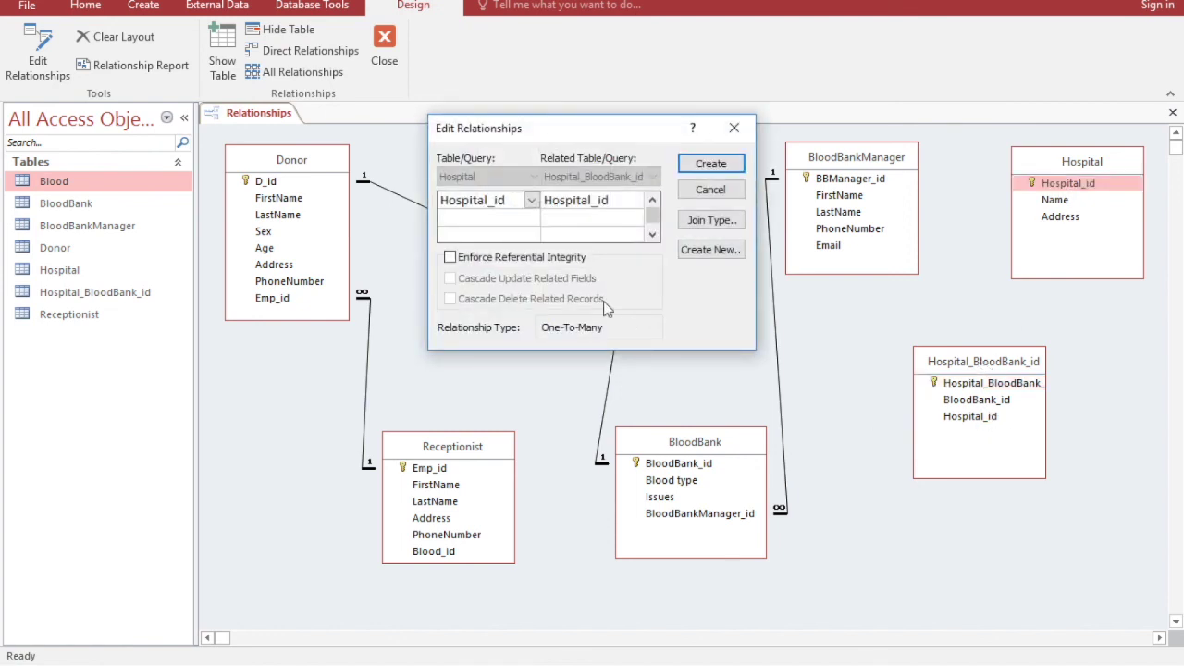
{"action": "left_click", "coordinate": [536, 259]}
{"action": "left_click", "coordinate": [451, 278]}
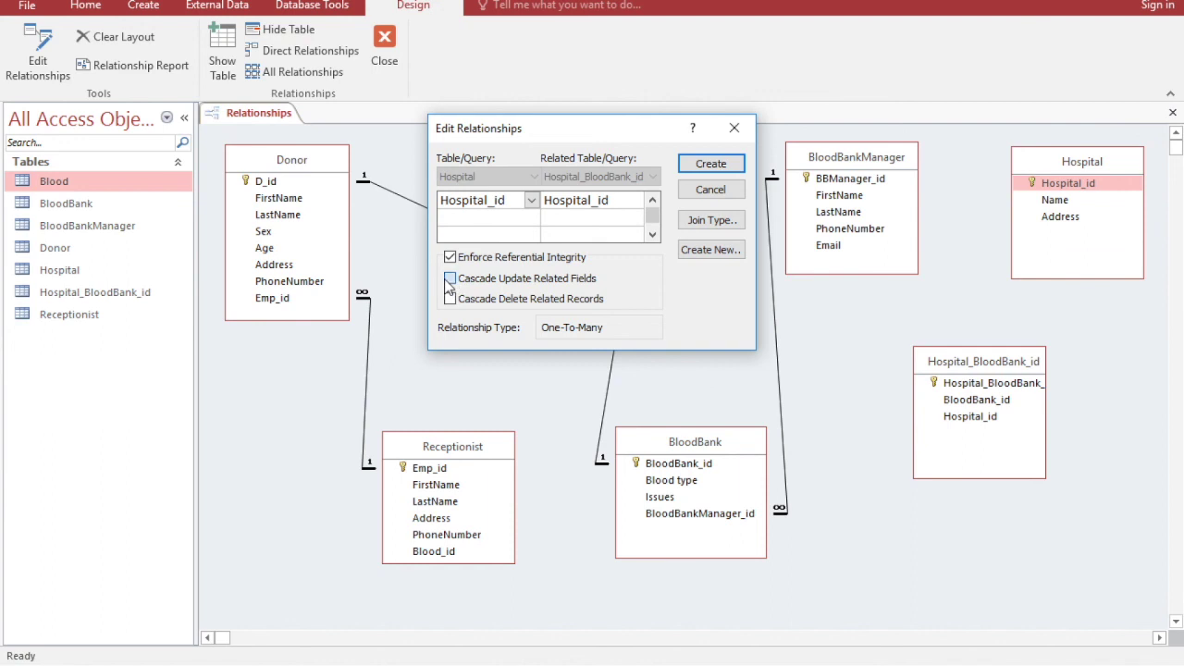
{"action": "left_click", "coordinate": [451, 299]}
{"action": "left_click", "coordinate": [708, 165]}
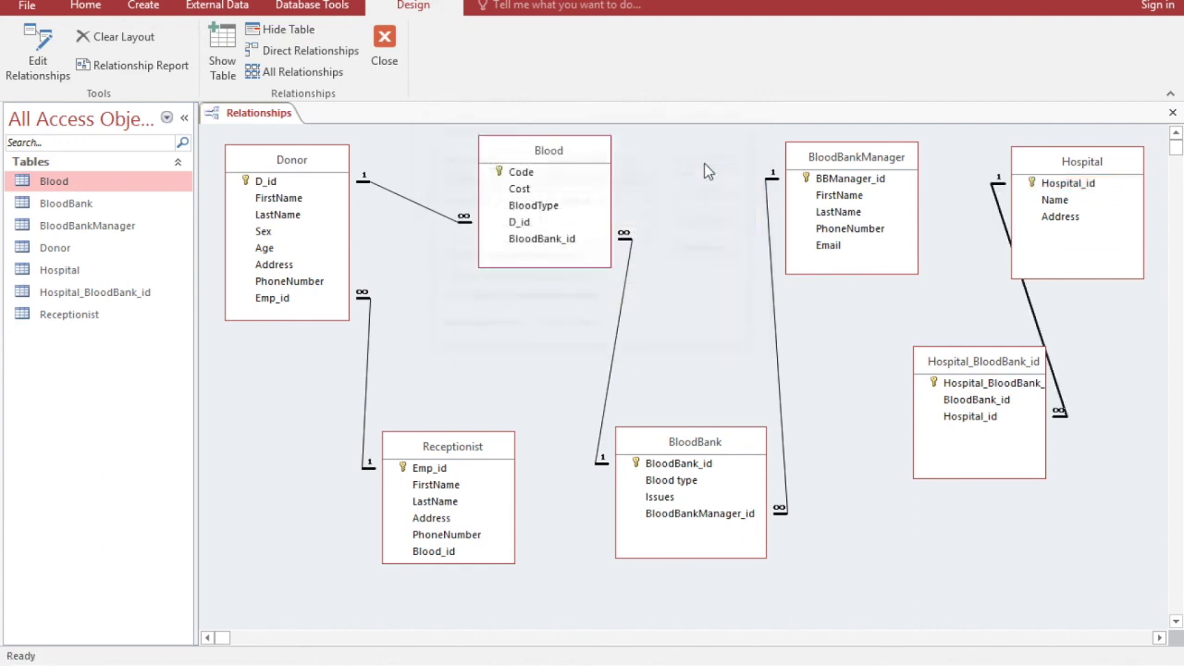
- Move Hospital further from BloodBankManager and place Hospital_BloodBank_id between them, lower down, so its relationship line to Hospital runs clear of the boxes
{"action": "left_click_drag", "start_coordinate": [978, 364], "coordinate": [919, 370]}
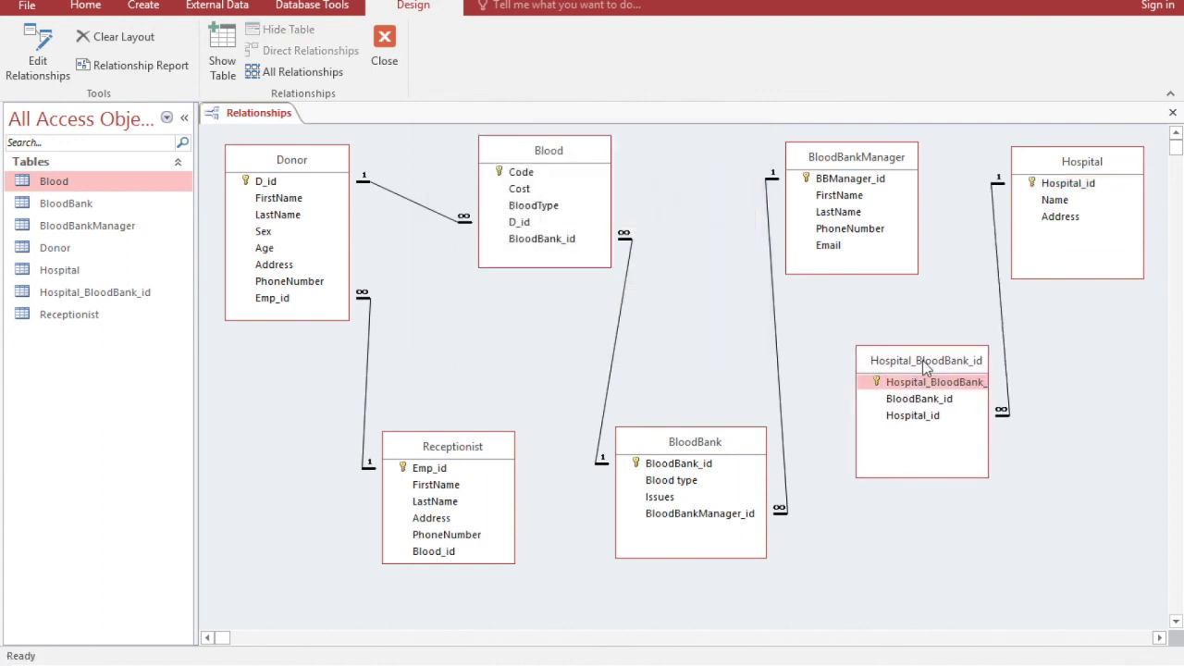
{"action": "left_click_drag", "start_coordinate": [1069, 167], "coordinate": [1106, 166]}
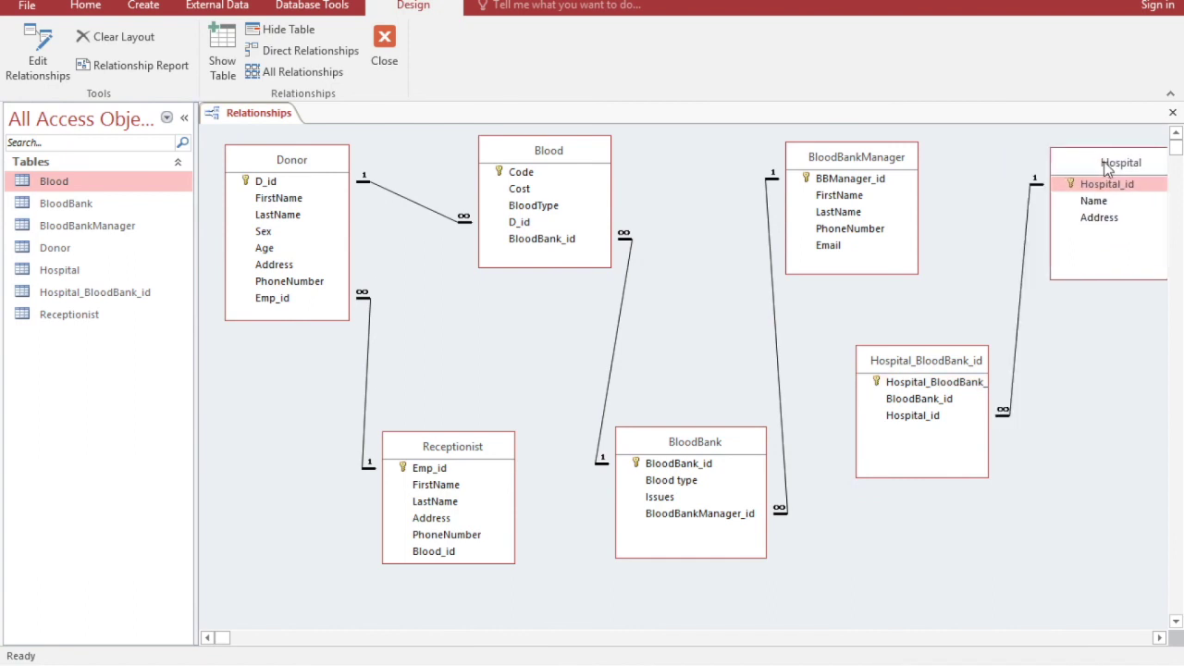
{"action": "left_click_drag", "start_coordinate": [930, 372], "coordinate": [957, 365]}
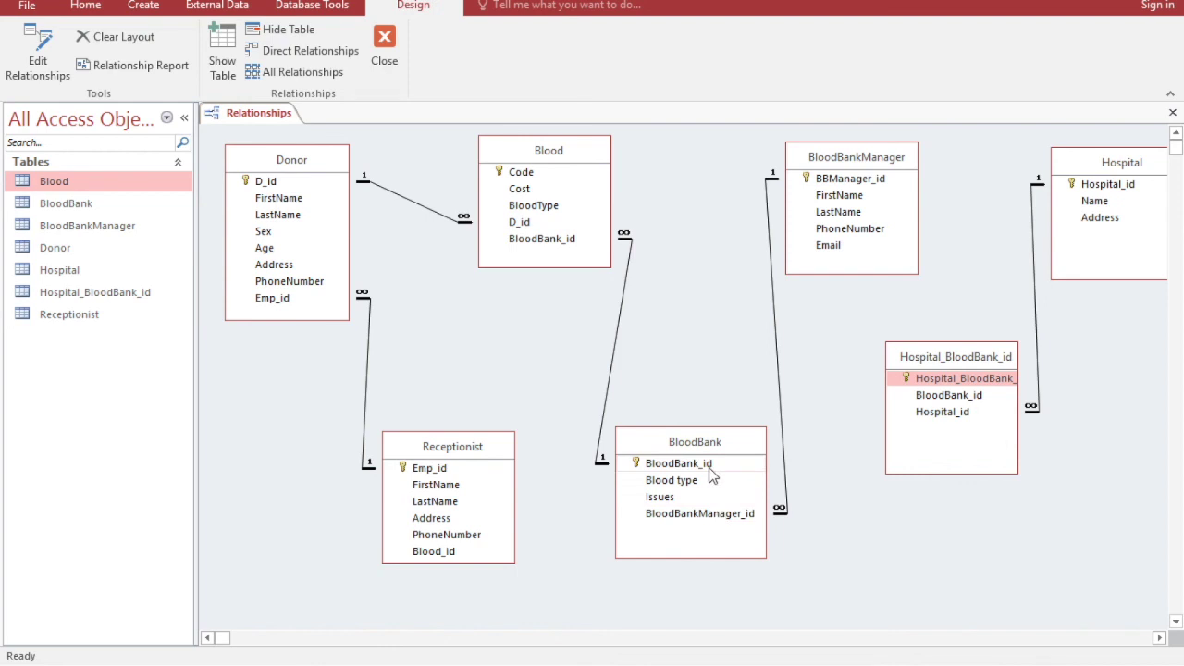
- Relate BloodBank's BloodBank_id to BloodBank_id in the Hospital_BloodBank_id table with referential integrity, cascade update and cascade delete
{"action": "left_click_drag", "start_coordinate": [712, 475], "coordinate": [943, 398]}
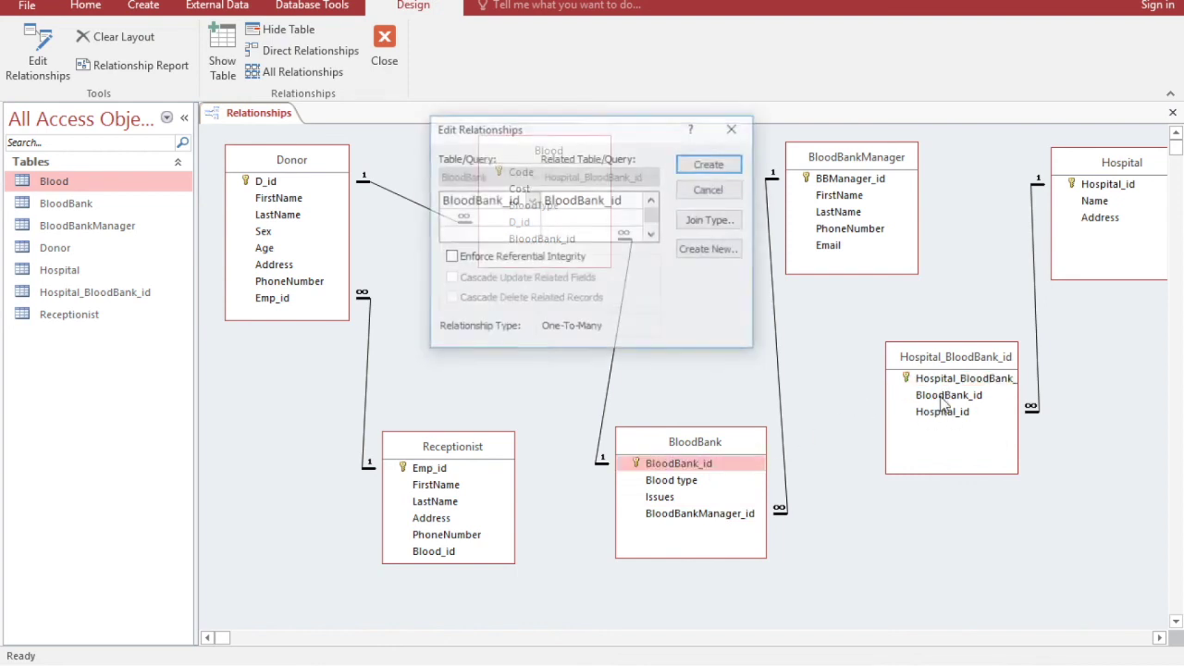
{"action": "left_click", "coordinate": [490, 258]}
{"action": "left_click", "coordinate": [459, 279]}
{"action": "left_click", "coordinate": [455, 301]}
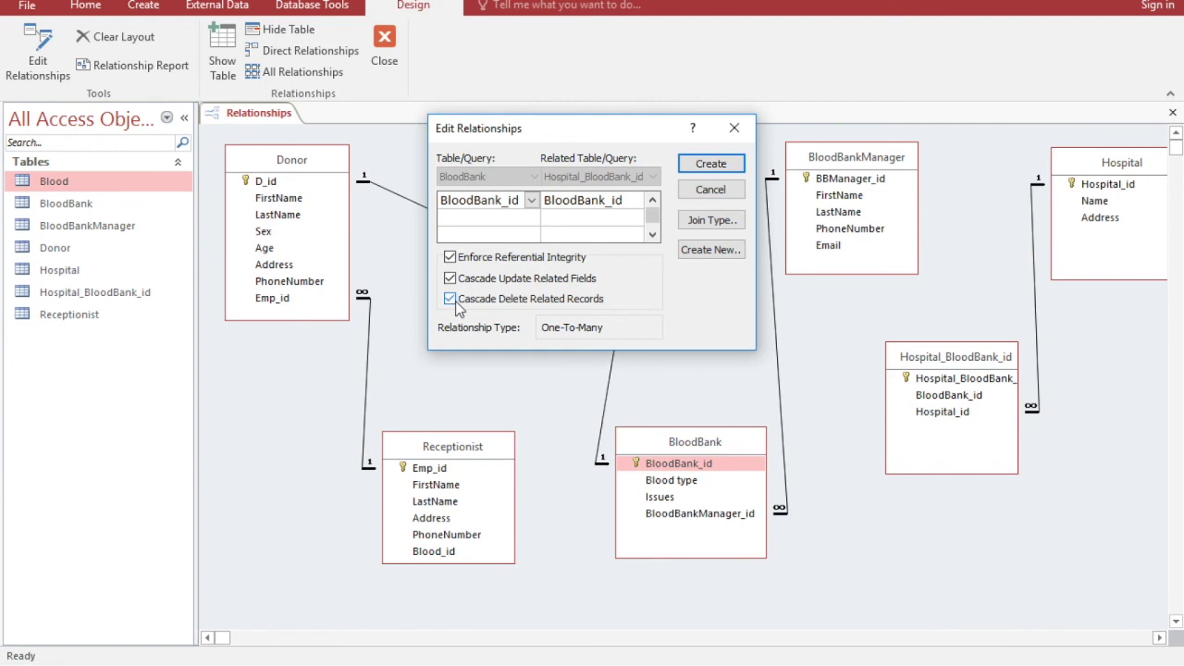
{"action": "left_click", "coordinate": [710, 164]}
- Shift BloodBank slightly up toward Receptionist and lower Hospital_BloodBank_id to about the same height as BloodBank
{"action": "left_click_drag", "start_coordinate": [719, 436], "coordinate": [690, 421]}
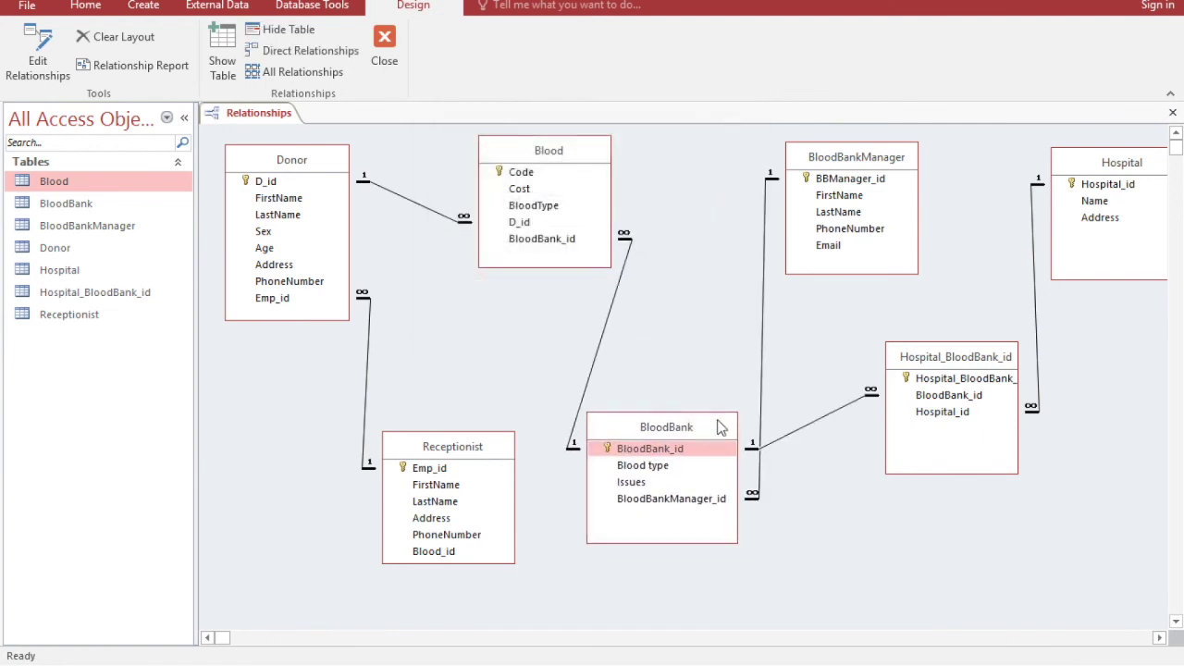
{"action": "left_click_drag", "start_coordinate": [923, 360], "coordinate": [928, 442]}
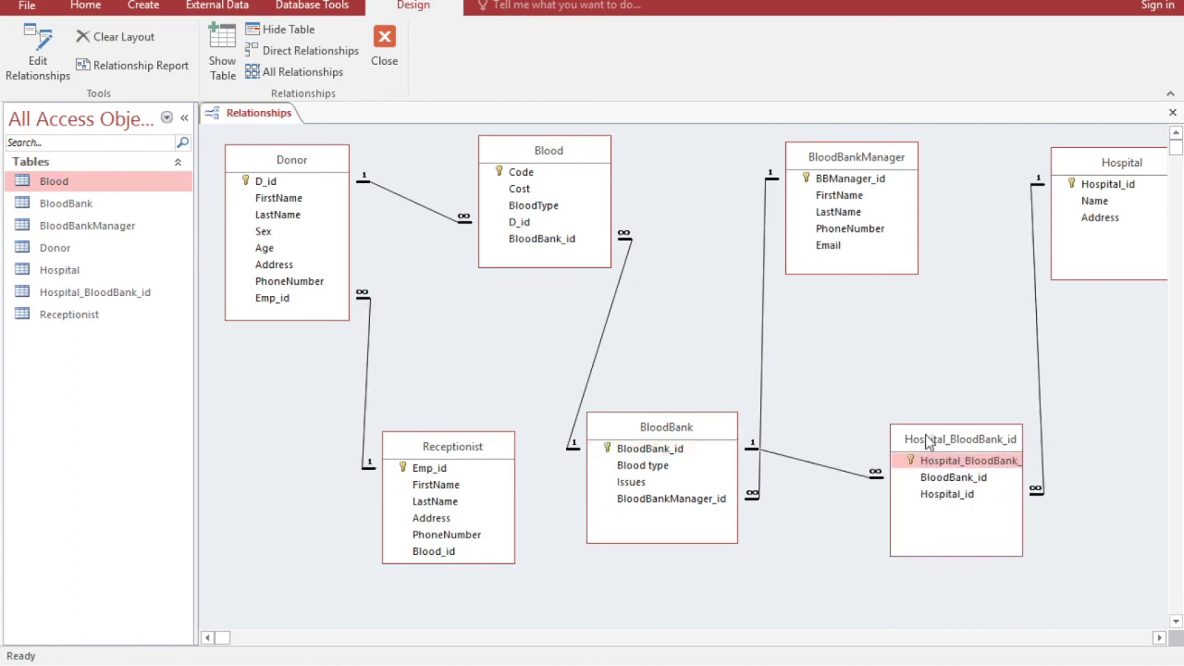